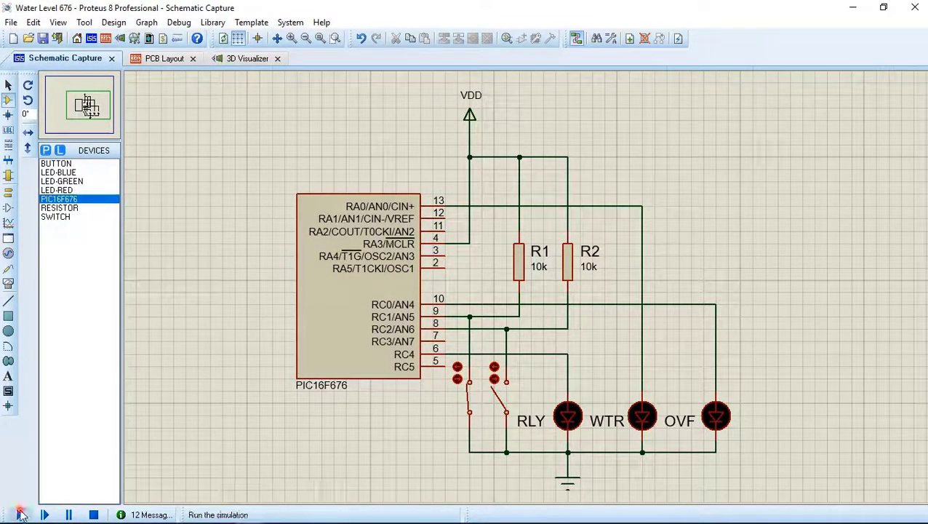
- Run the water level simulation and toggle the left and right switches to test the LEDs
click(20, 515)
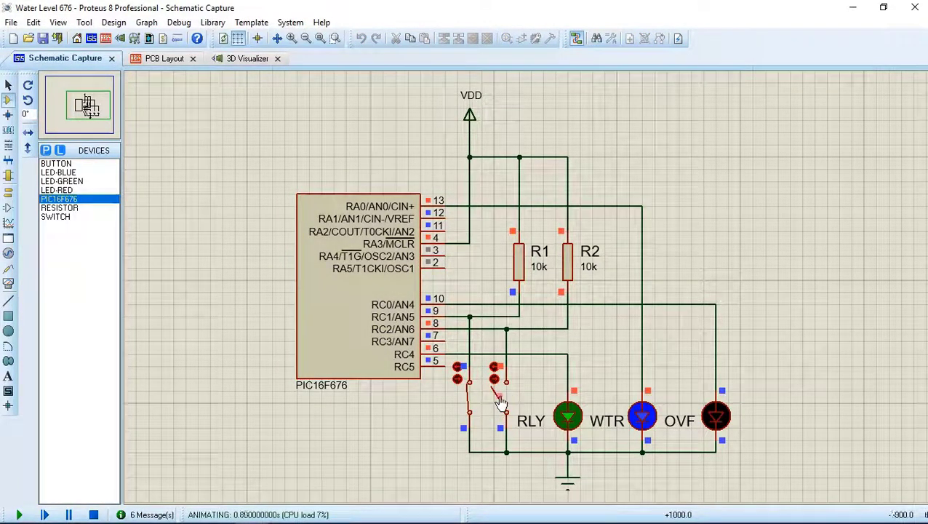
click(472, 396)
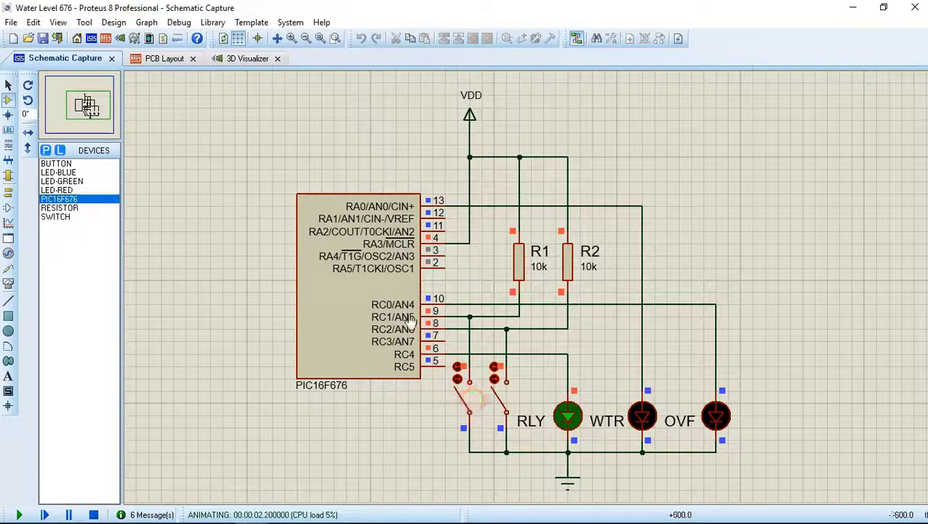
click(470, 401)
click(498, 396)
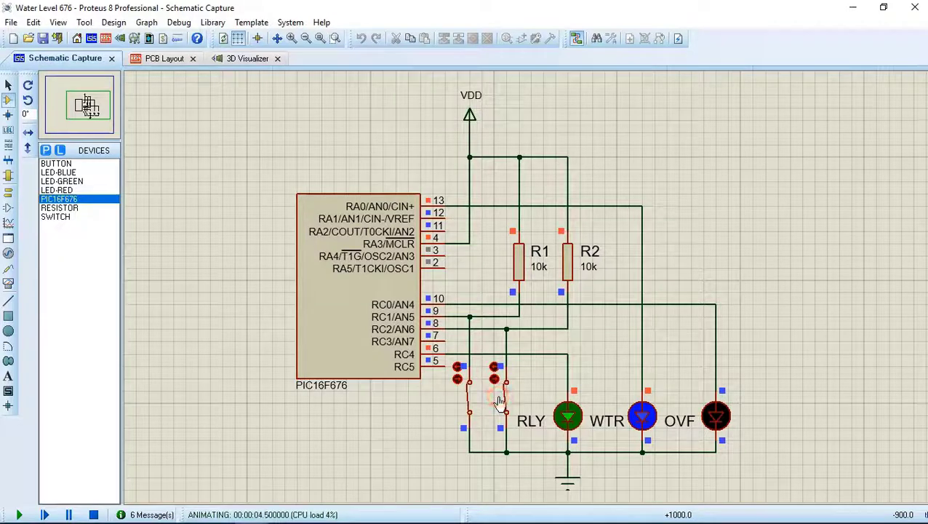
click(470, 402)
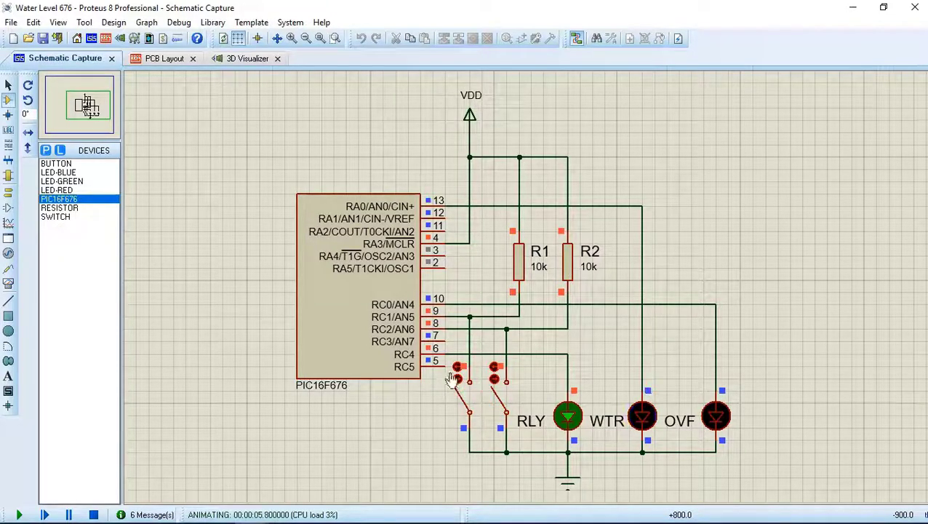
- View the board's PCB layout, then its 3D model tilted to a lower angle
click(171, 59)
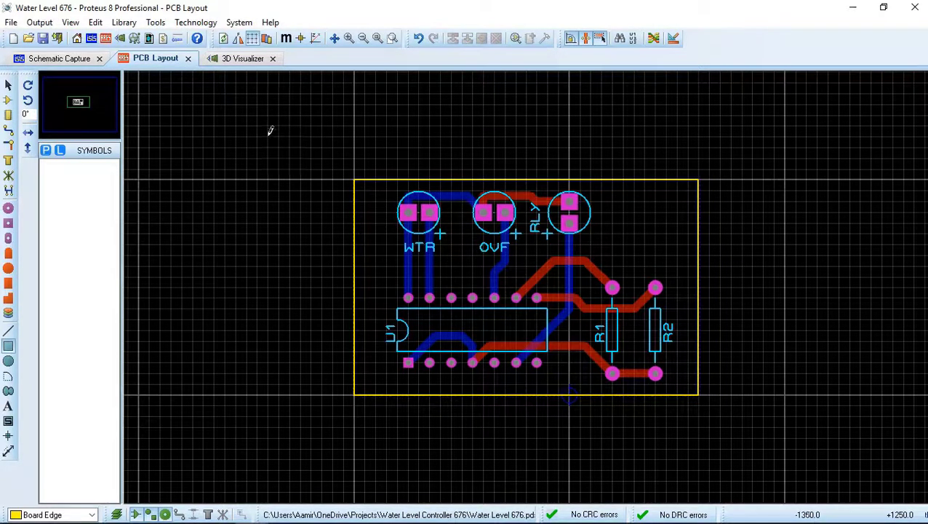
click(244, 60)
middle_click(532, 292)
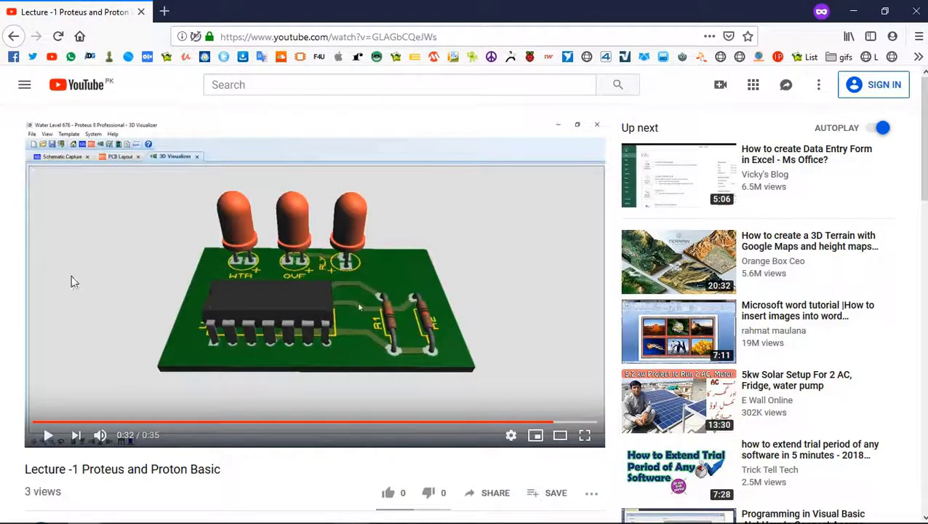
- Download Proteus 8 Professional.rar from the description's OneDrive link and show it in its folder
scroll(2, 245, down, 5)
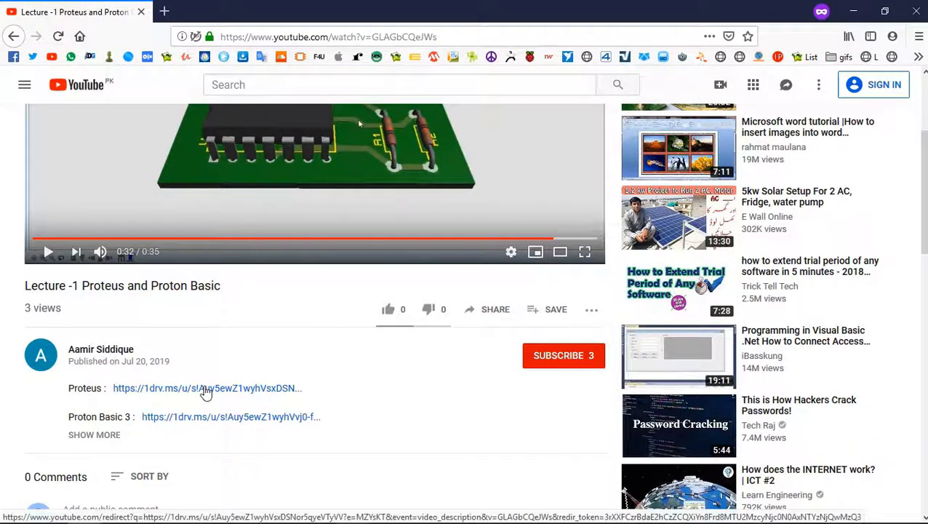
click(206, 389)
click(236, 8)
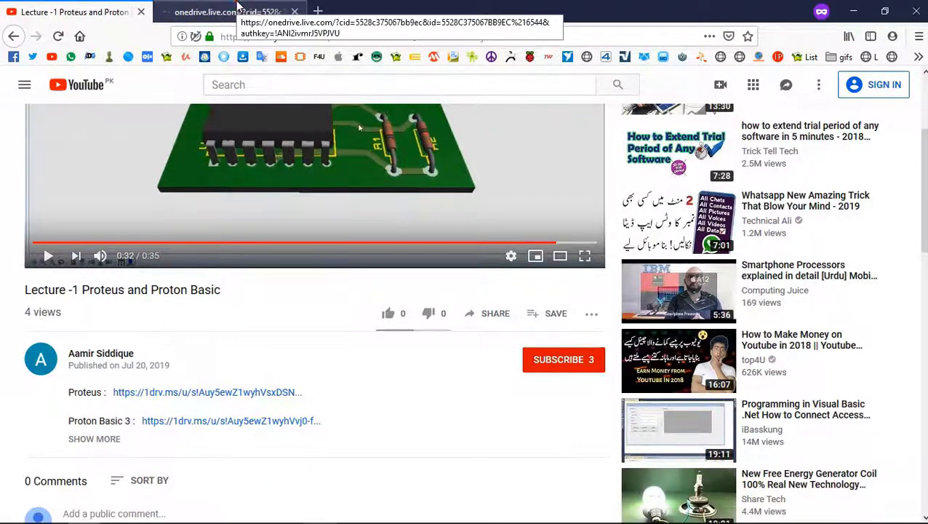
click(523, 331)
click(828, 38)
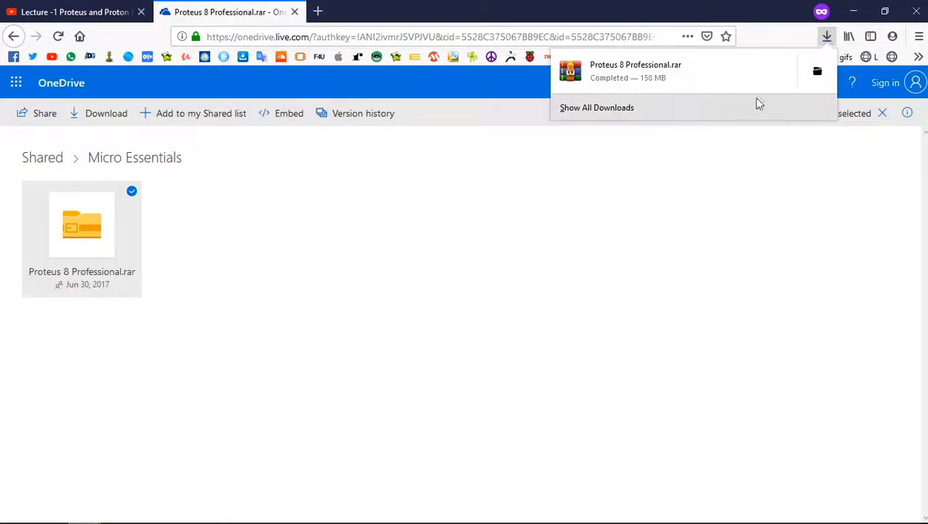
click(817, 71)
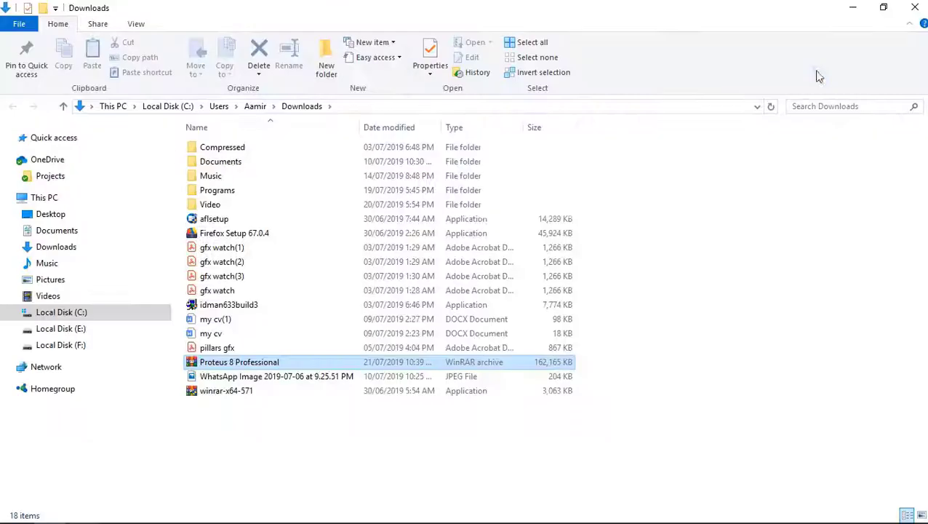
- Extract Proteus 8 Professional.rar and launch Setup from the inner Proteus 8 Professional folder
right_click(264, 366)
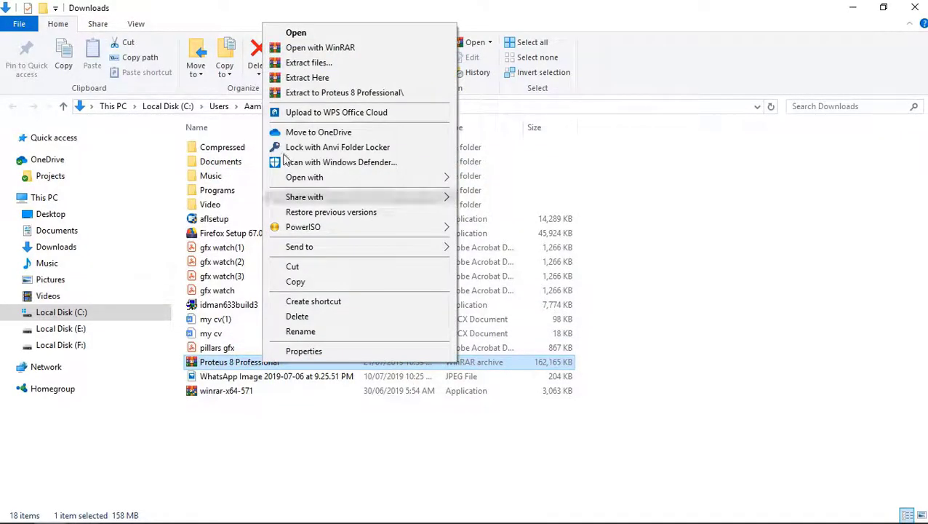
click(383, 62)
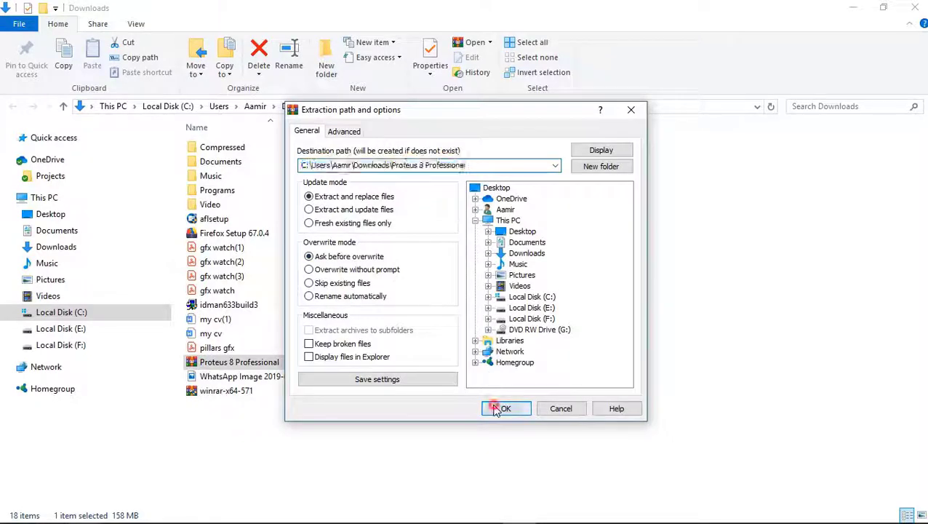
click(501, 408)
double_click(270, 205)
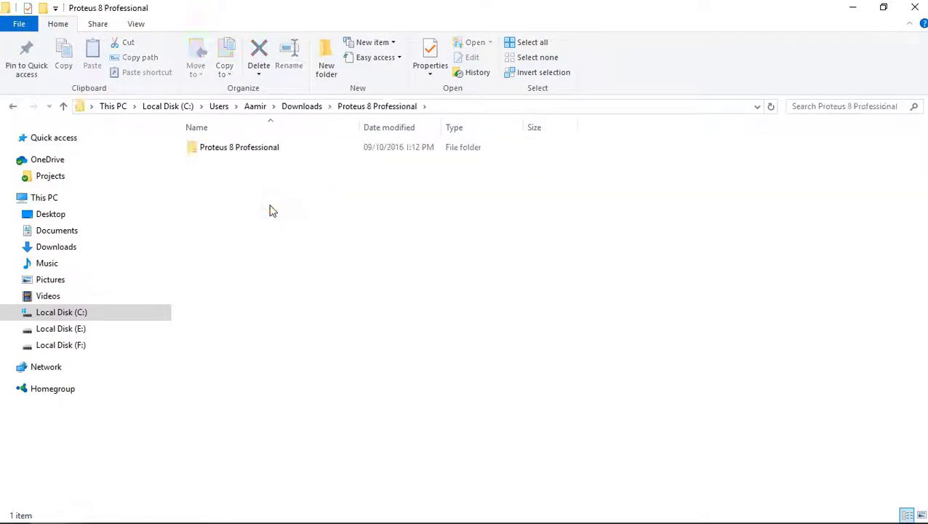
double_click(253, 149)
double_click(219, 163)
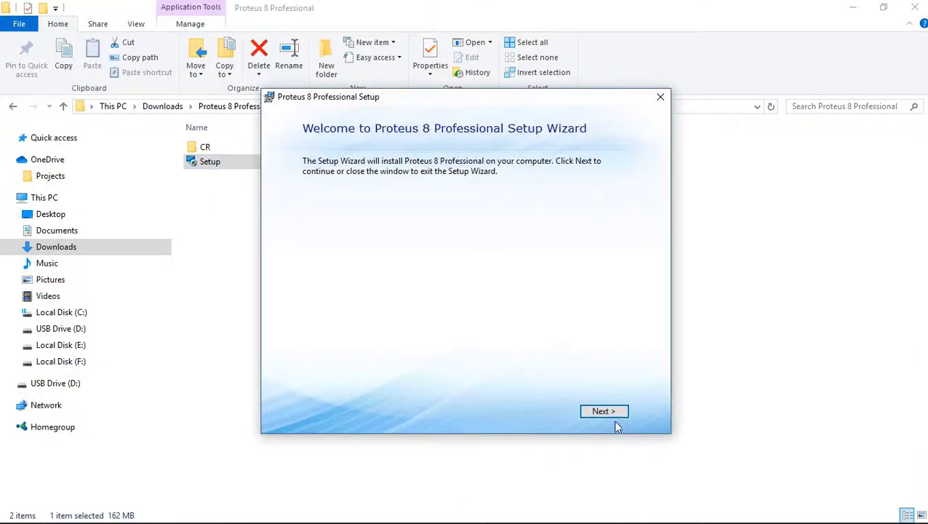
- Accept the licence terms and keep the local licence key option in the Setup Wizard
click(611, 411)
click(416, 384)
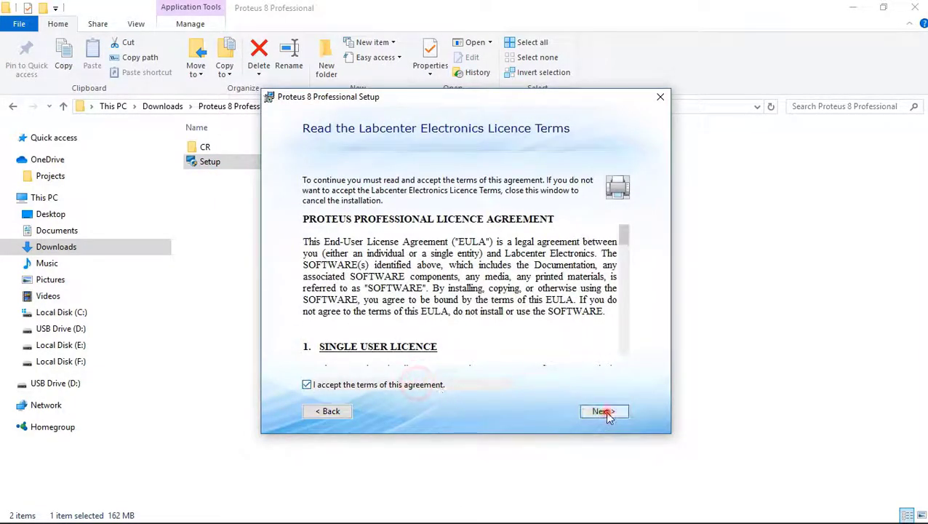
click(604, 410)
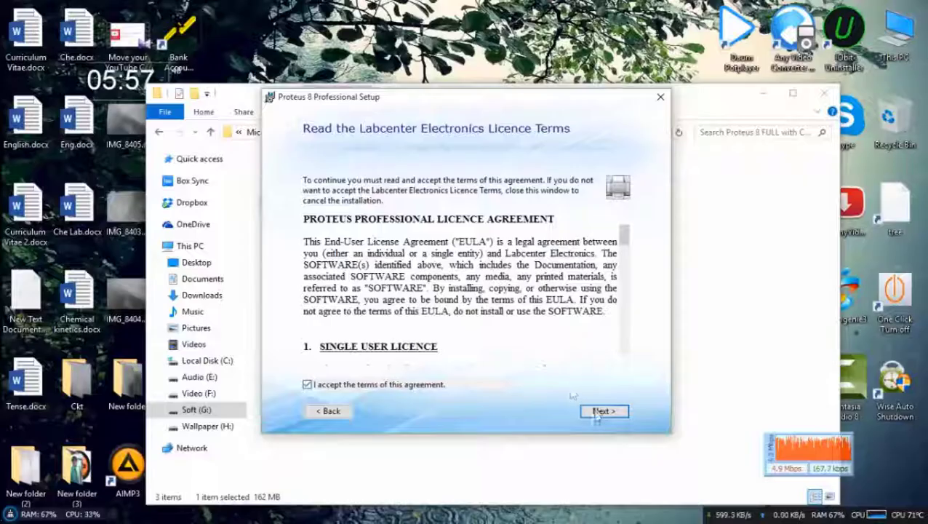
click(603, 410)
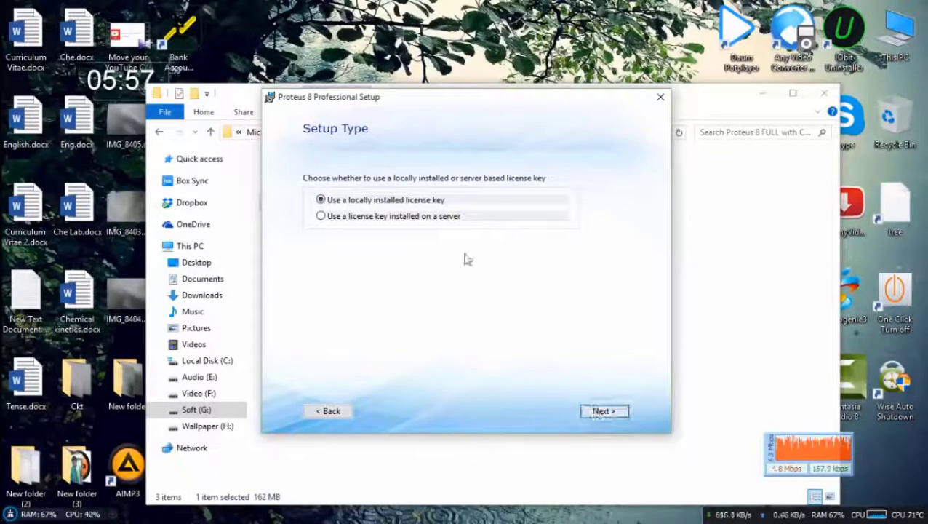
click(601, 412)
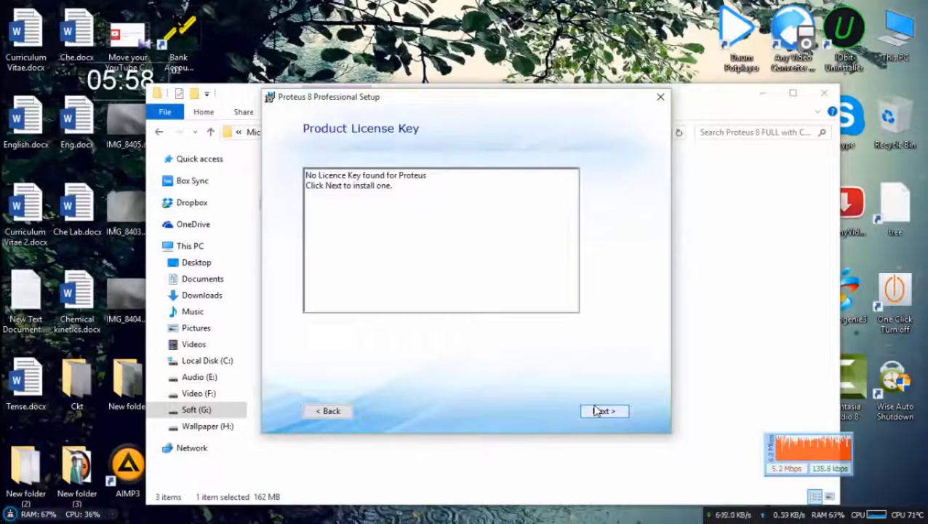
- Install the licence key from the CR folder in the licence manager and continue setup
click(603, 411)
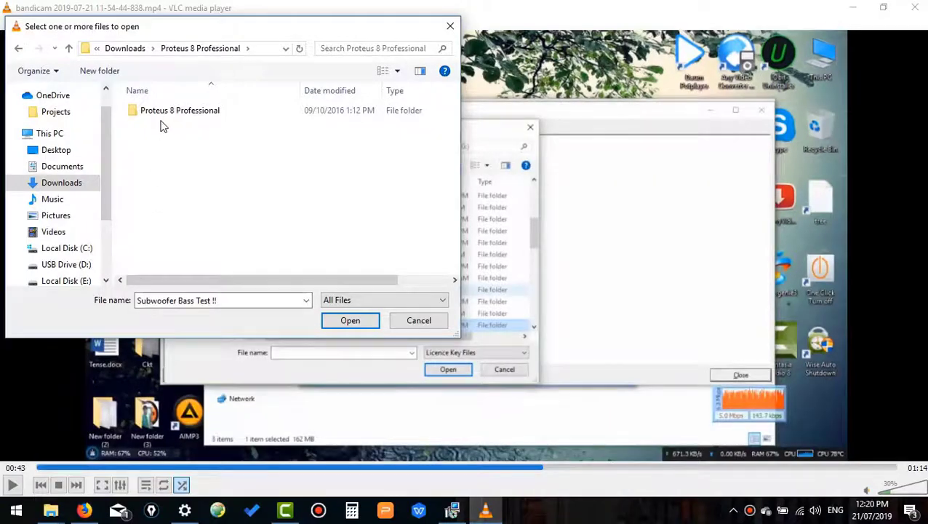
double_click(169, 118)
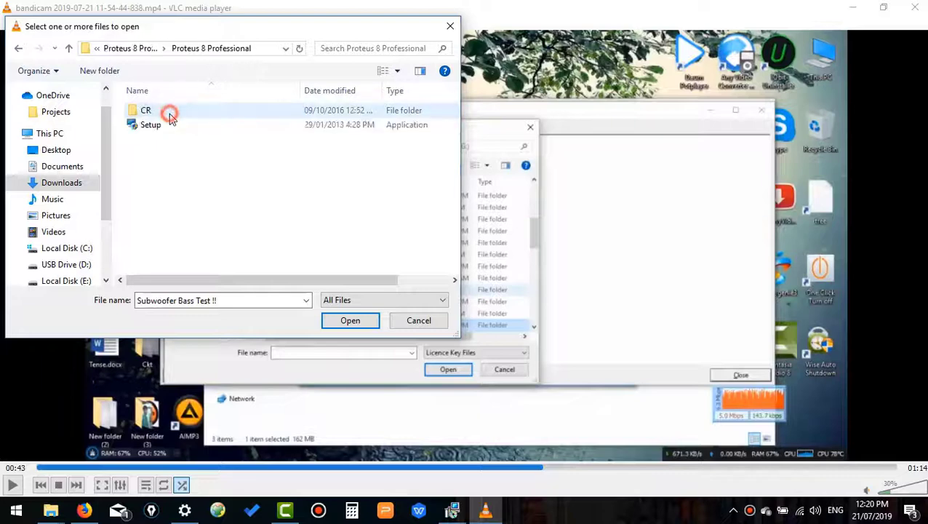
double_click(158, 118)
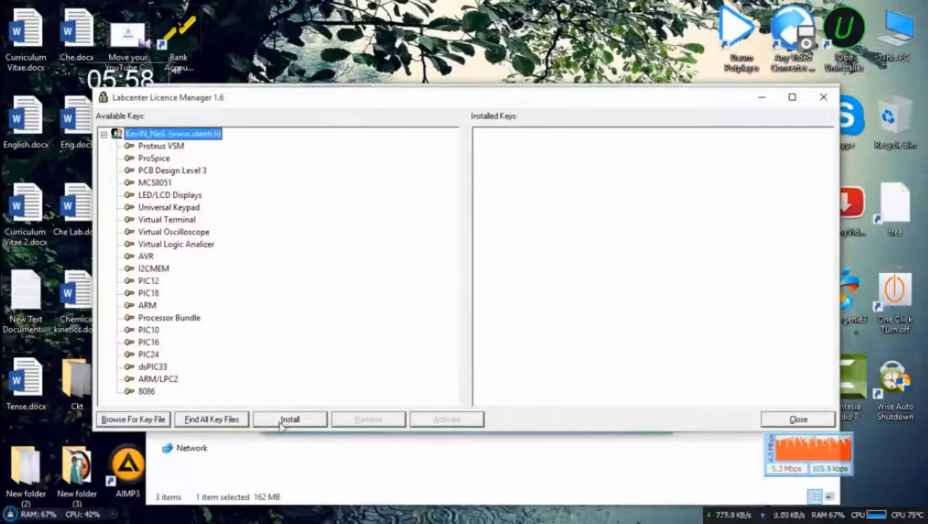
click(269, 418)
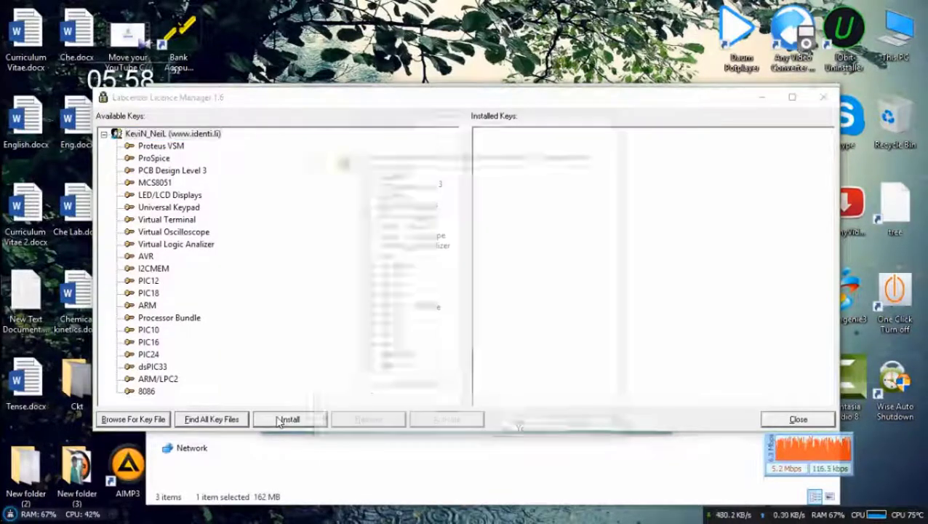
click(540, 434)
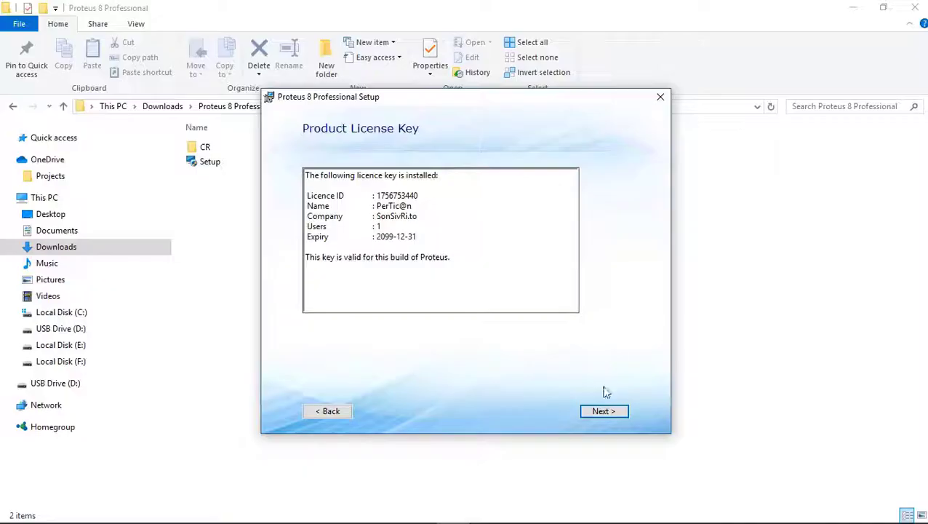
click(604, 412)
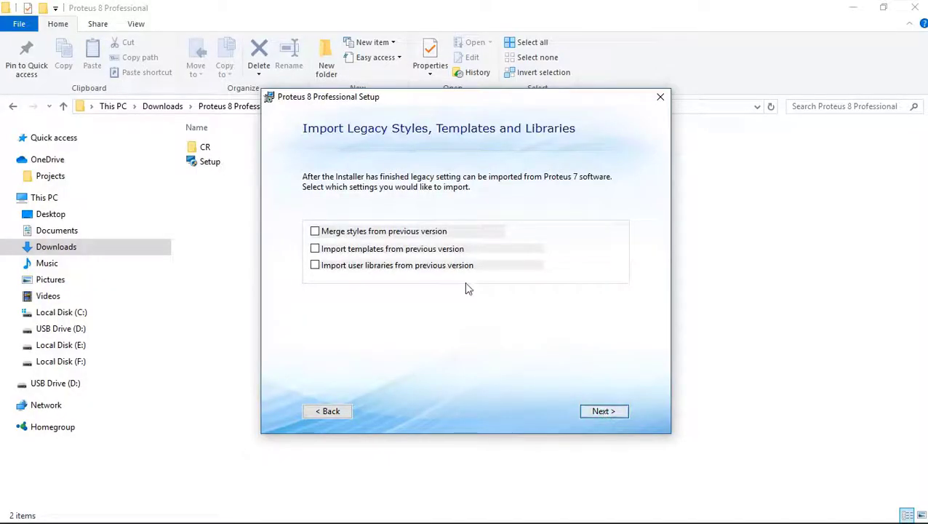
- Merge styles from the previous version, do a Typical install, then launch and close Proteus
click(439, 231)
click(601, 411)
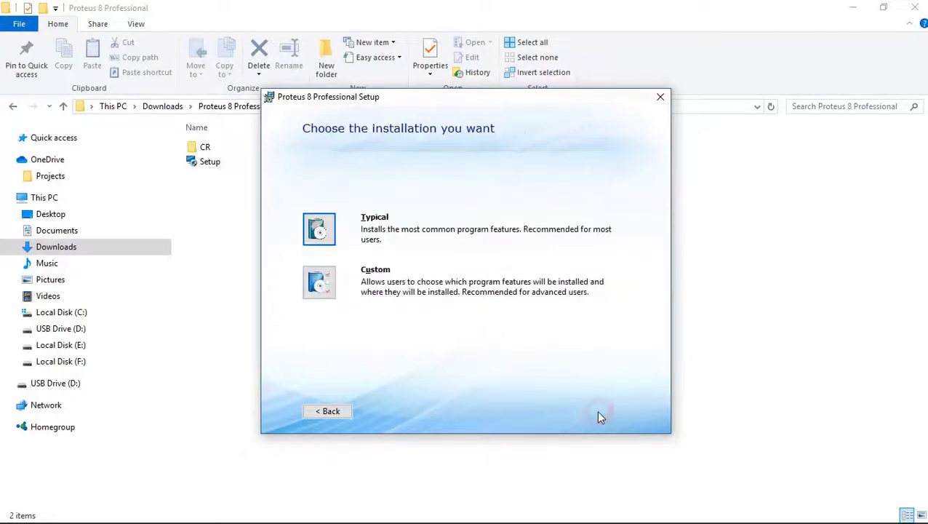
click(320, 238)
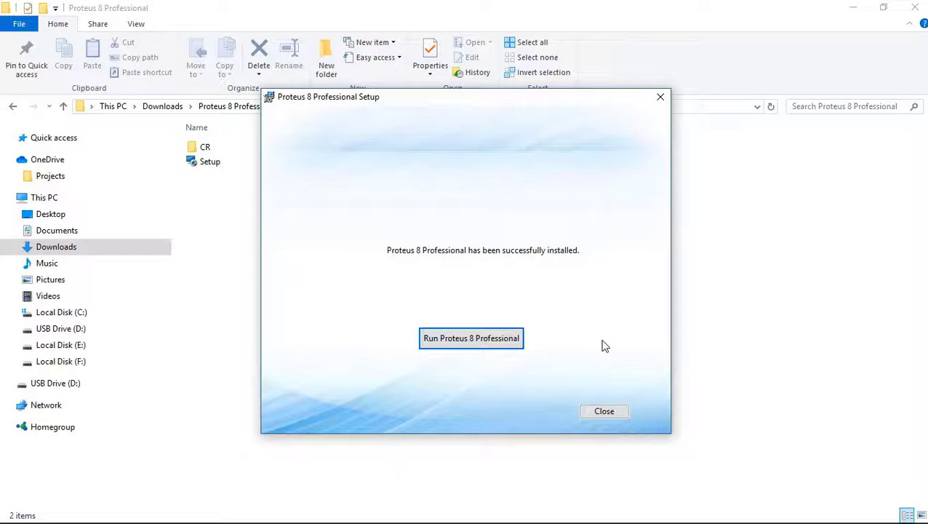
click(478, 340)
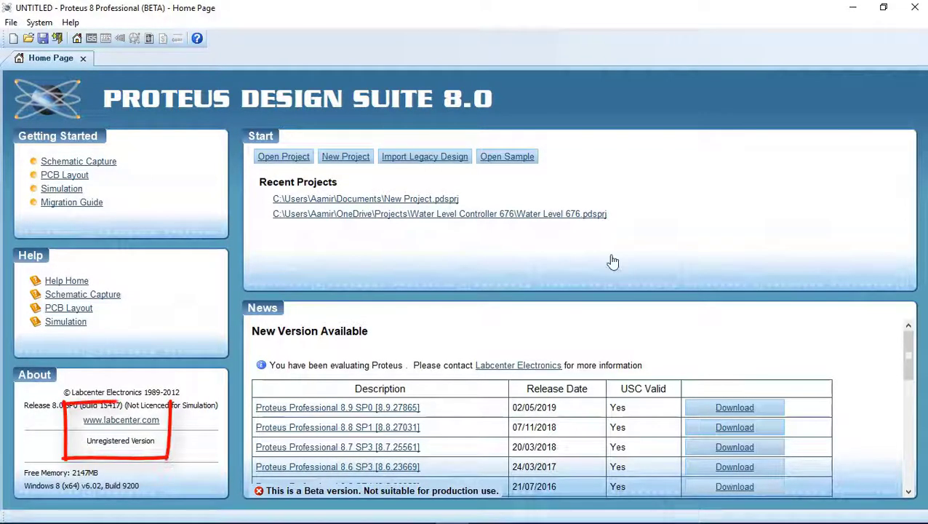
click(915, 7)
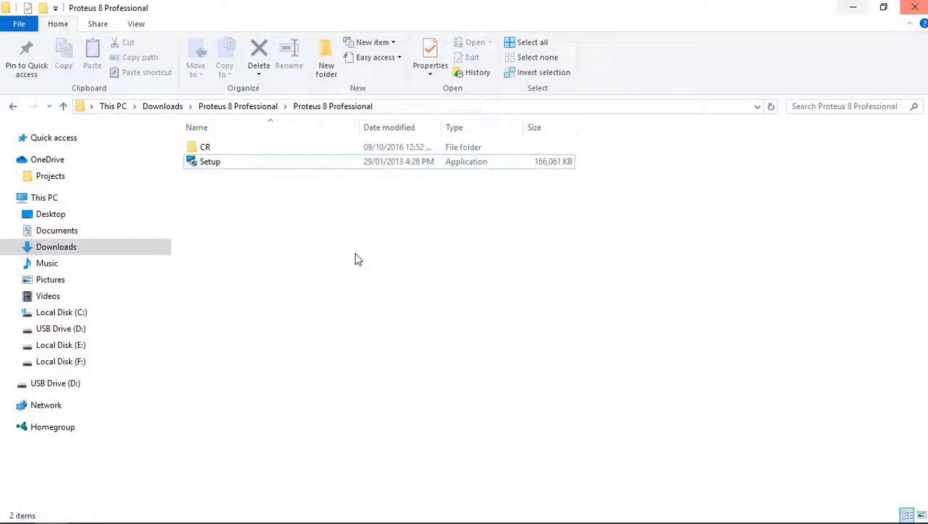
- Copy the BIN and MODELS folders from the CR folder
double_click(209, 148)
click(211, 149)
ctrl+click(222, 161)
right_click(221, 161)
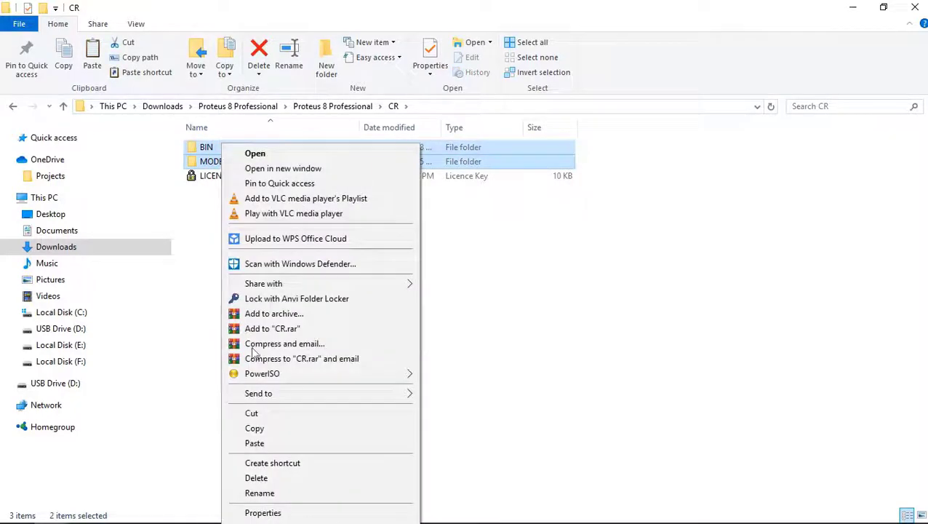
click(228, 429)
- Open C:\Program Files (x86)\Labcenter Electronics\Proteus 8 Professional
click(64, 313)
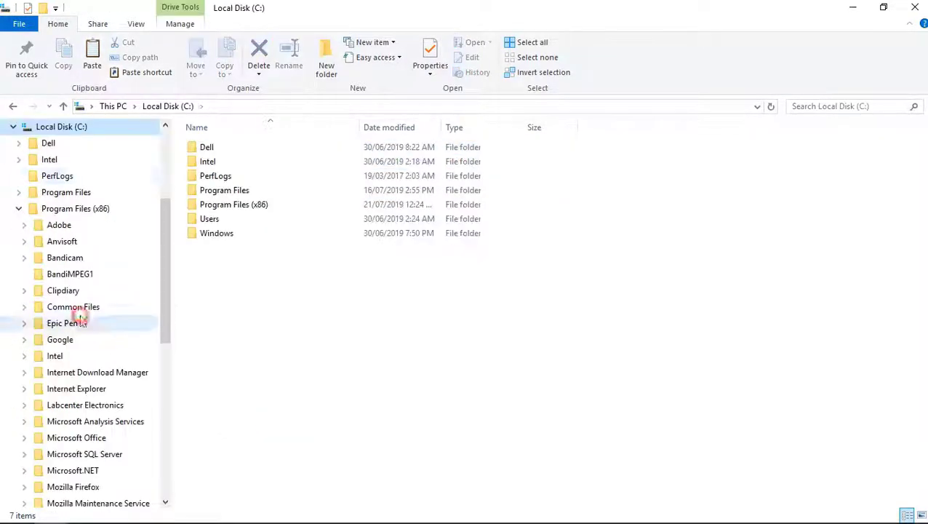
double_click(85, 210)
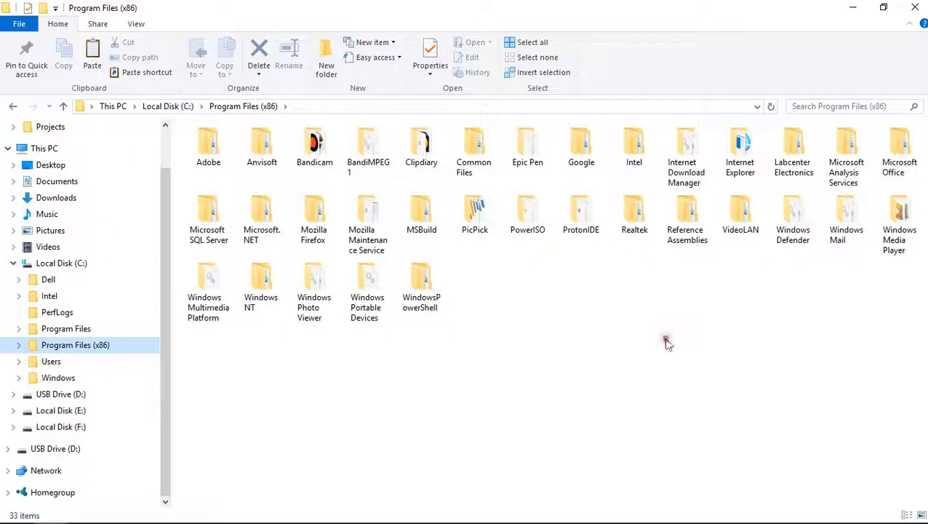
double_click(794, 156)
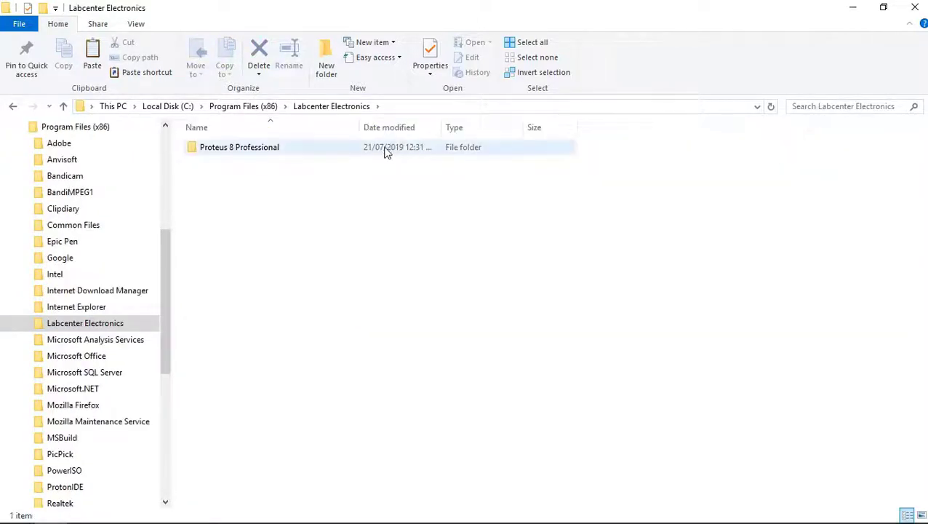
click(296, 146)
double_click(295, 146)
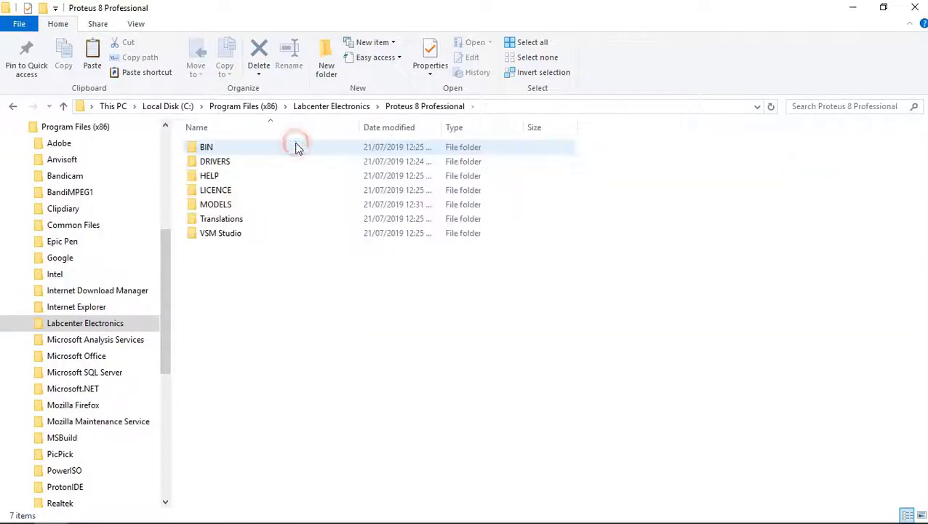
- Paste BIN and MODELS there, replacing existing files with administrator permission
right_click(296, 316)
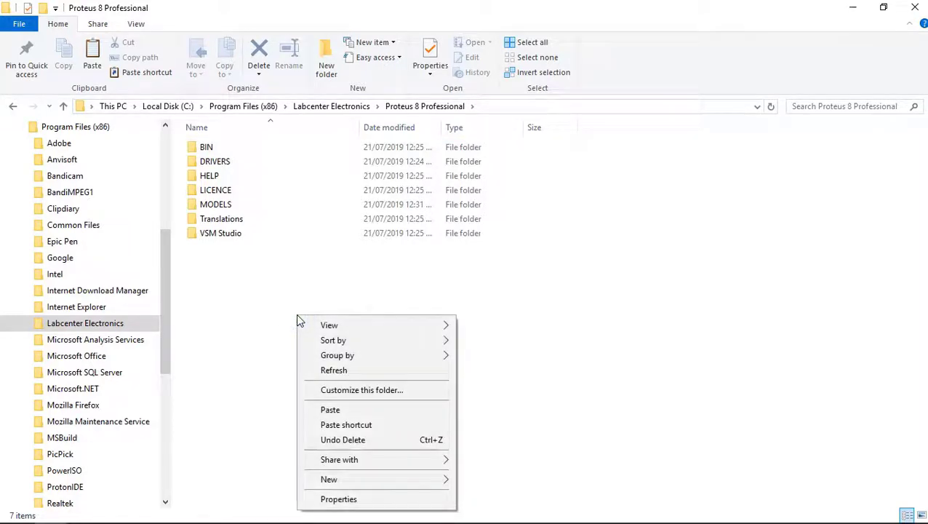
click(354, 407)
click(420, 154)
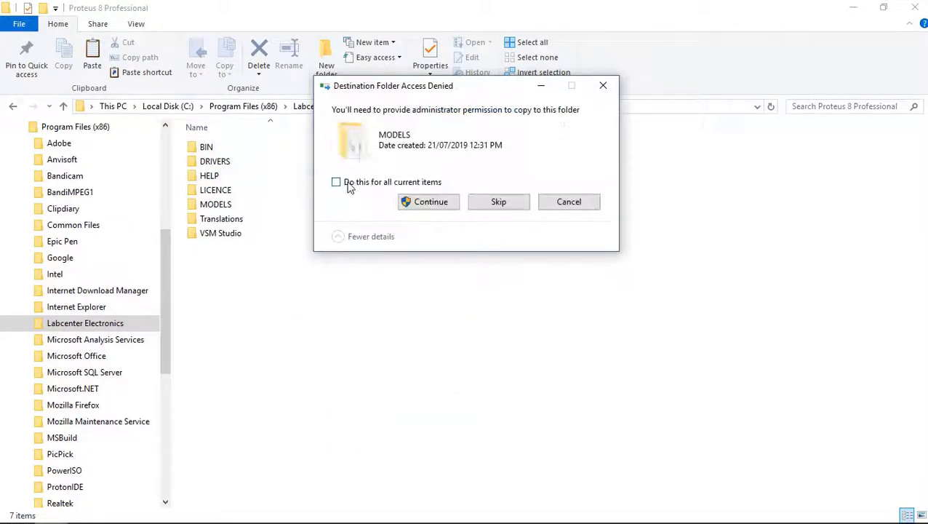
click(421, 200)
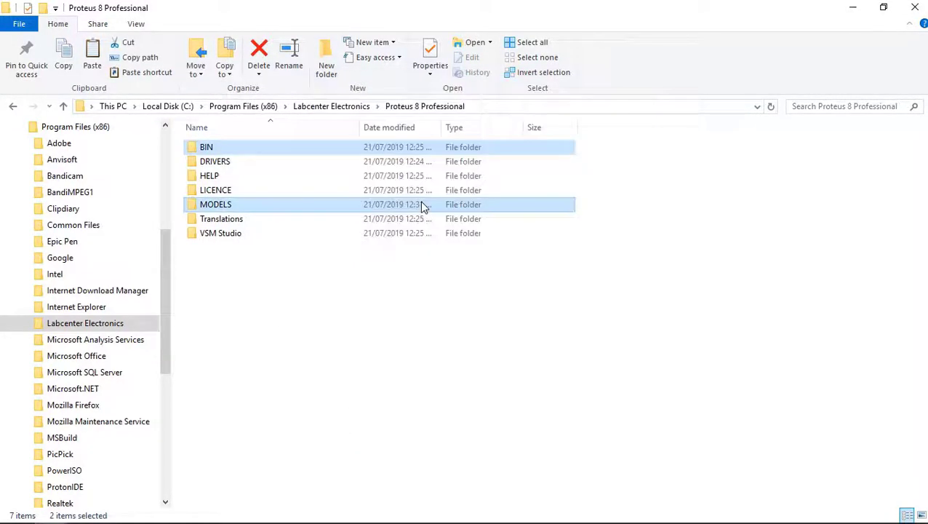
click(225, 291)
- Bring the oneLED.bas program back up and place the cursor on line 11 of the code
click(217, 509)
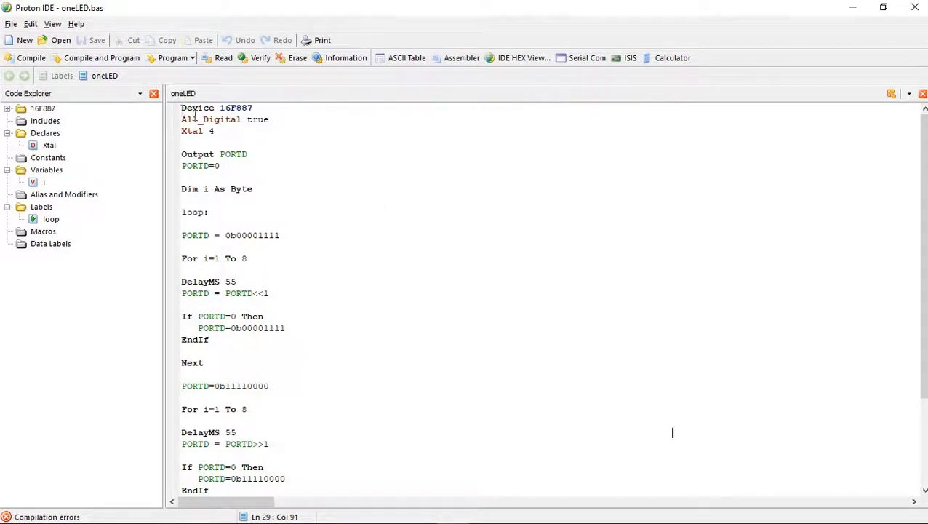
click(406, 222)
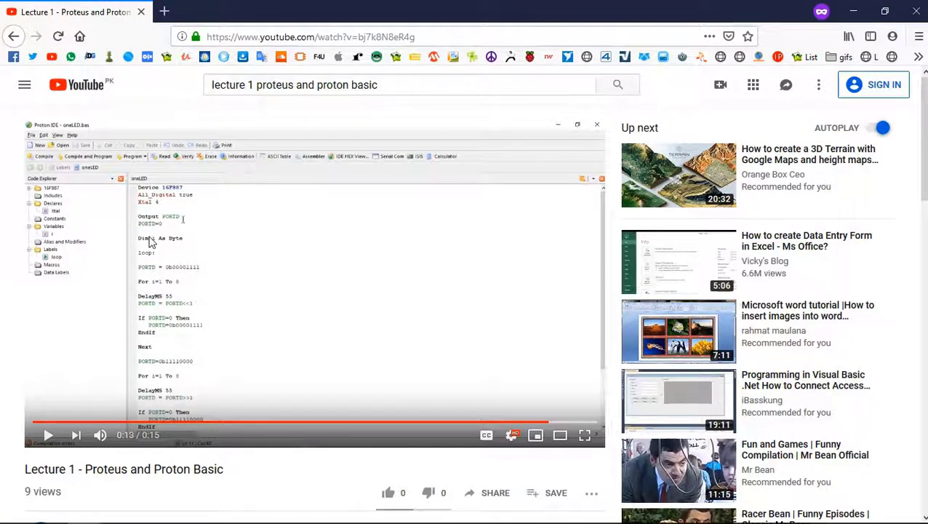
- Download Proton 3.rar via the Proton Basic 3 link, retry it, and open its folder
scroll(151, 242, down, 3)
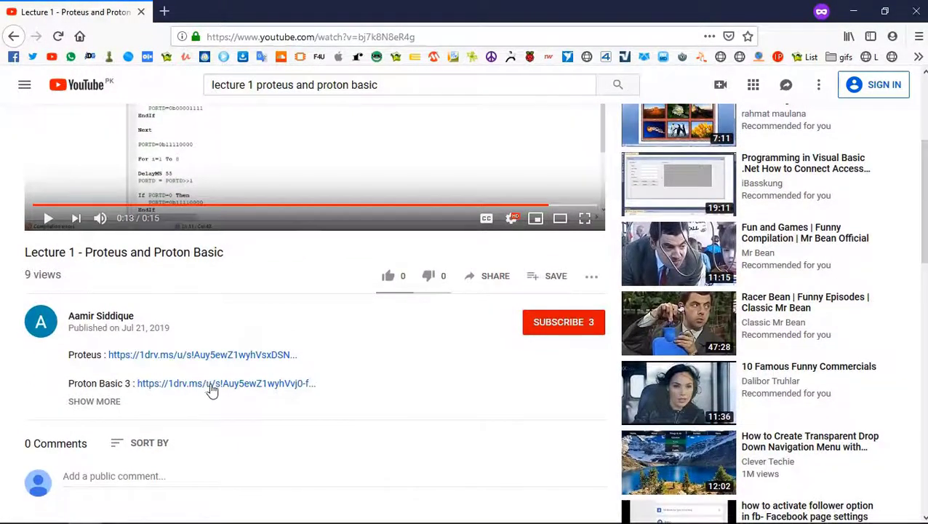
click(228, 386)
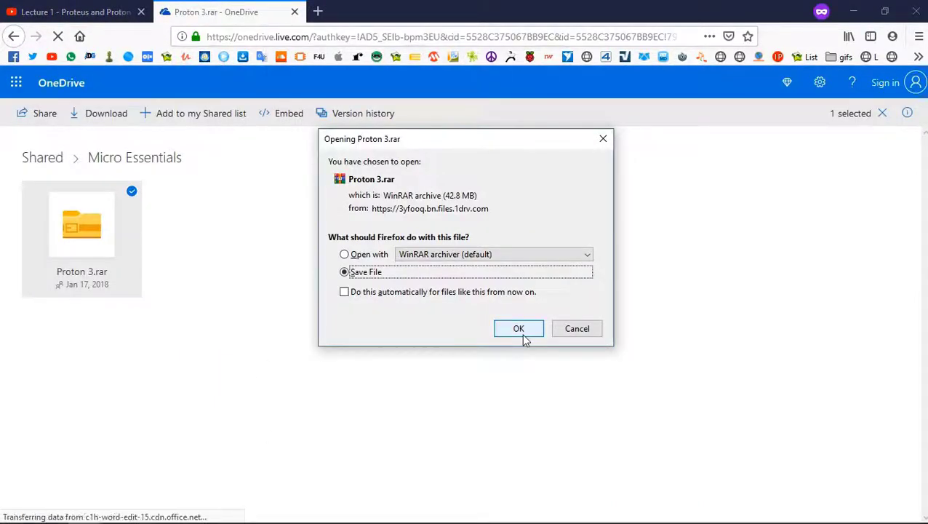
click(523, 337)
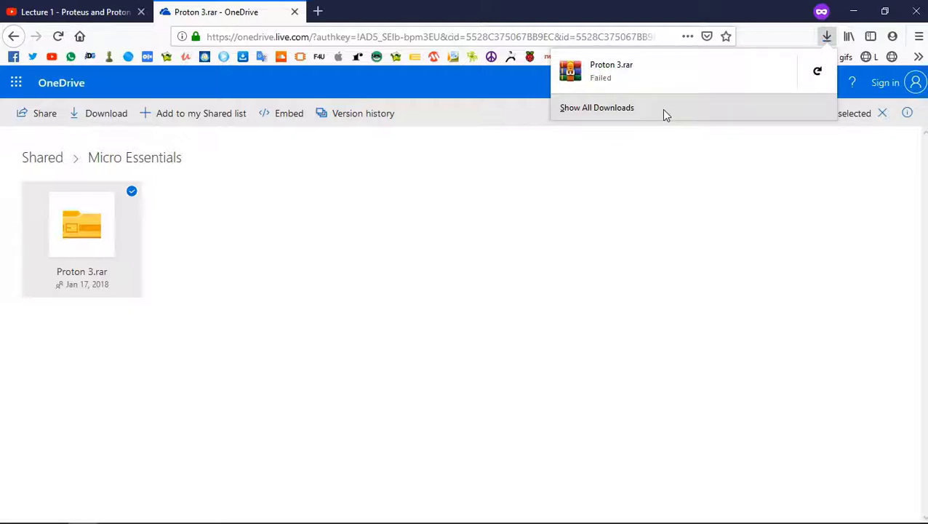
click(598, 108)
double_click(250, 116)
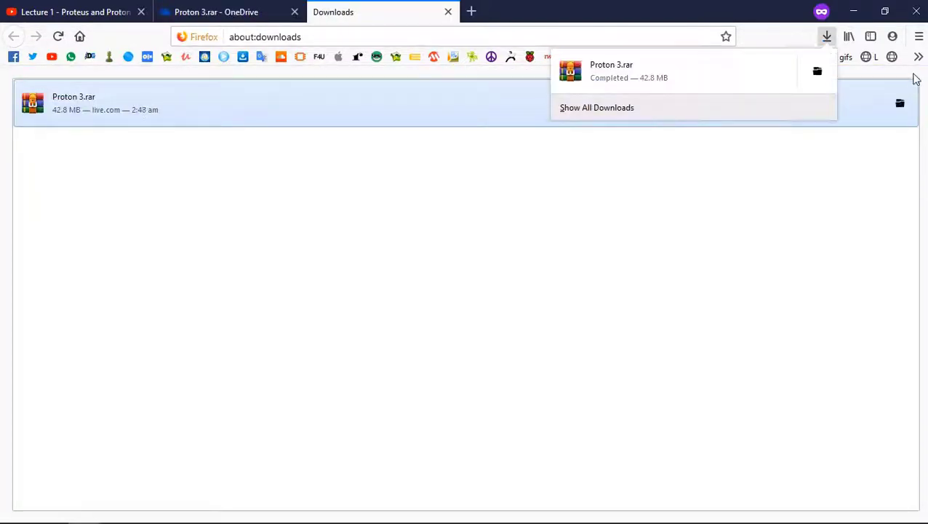
click(814, 73)
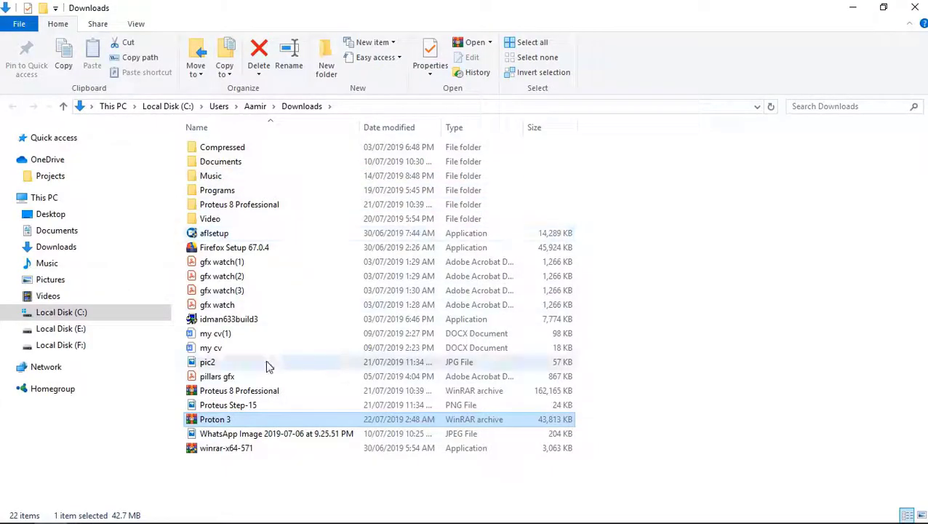
- Extract the Proton 3 archive and launch Proton Compiler Setup 3.5.2.7 from the inner folder
right_click(221, 418)
click(288, 107)
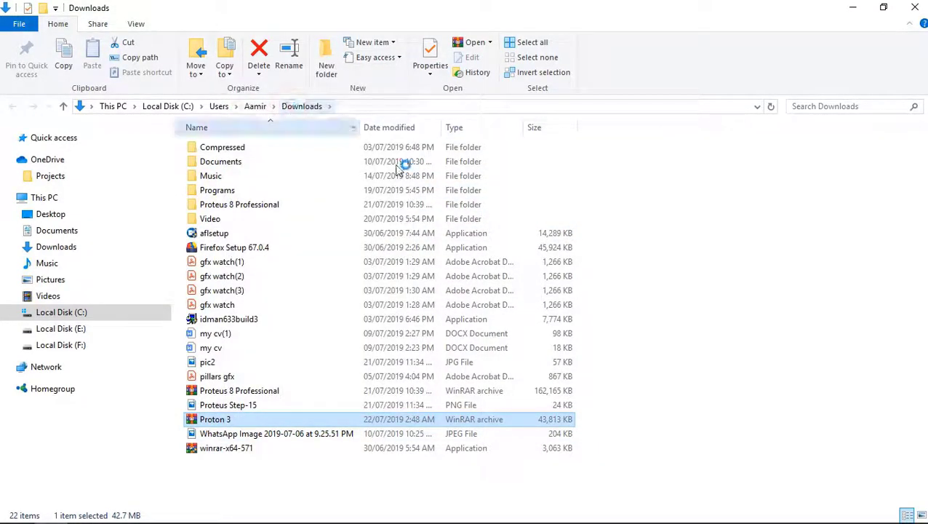
click(499, 406)
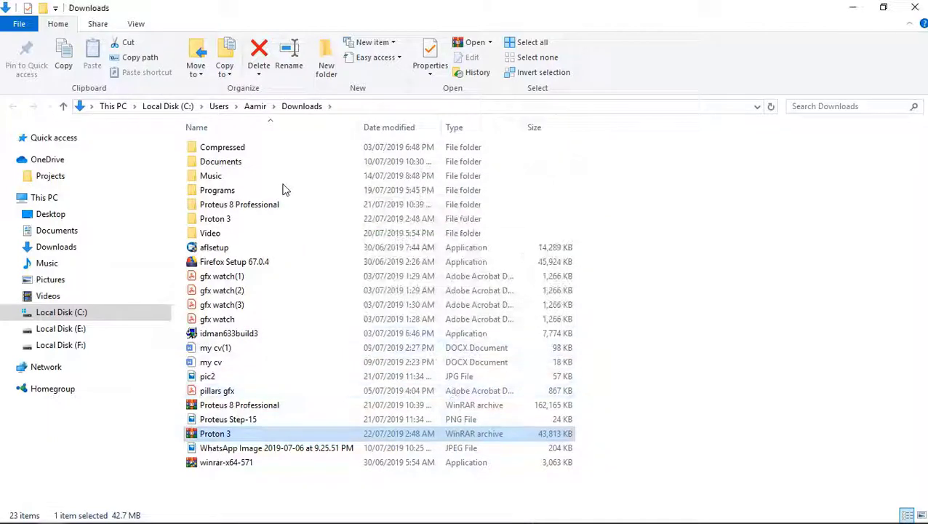
double_click(230, 218)
double_click(219, 153)
double_click(237, 163)
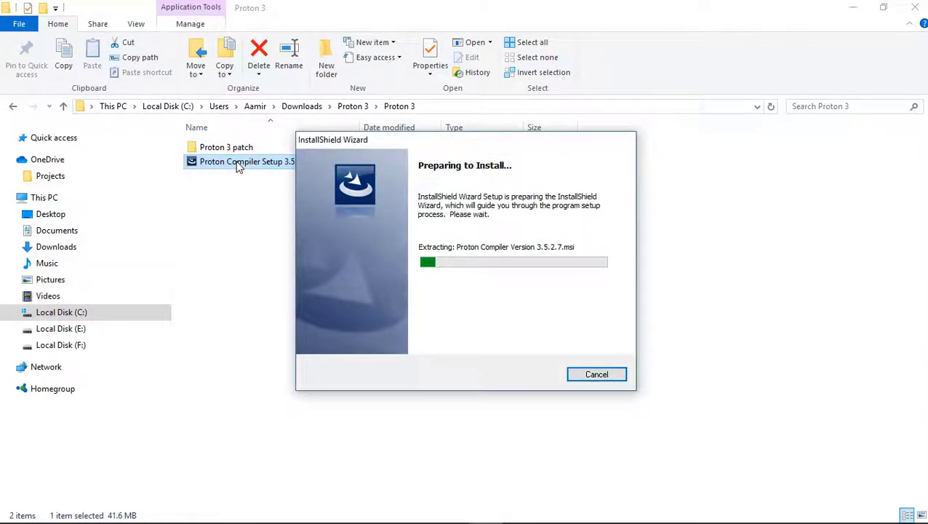
- Install the Proton Compiler to the default destination folder and finish the installer
click(540, 378)
click(445, 328)
click(532, 378)
click(534, 378)
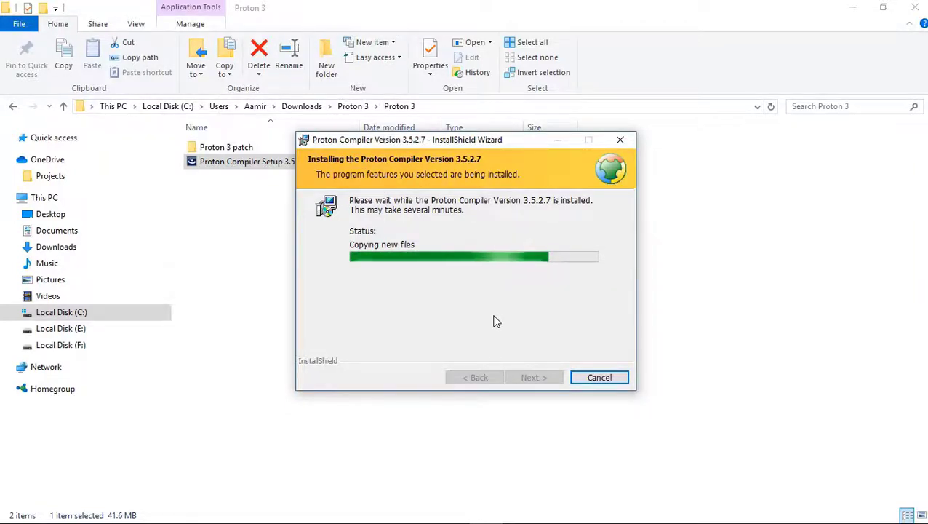
click(530, 380)
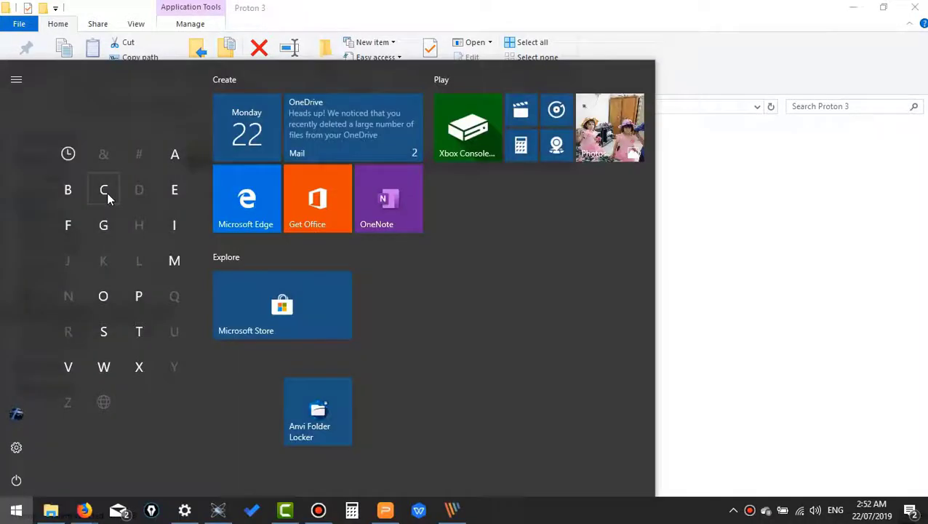
- Launch the Proton Compiler IDE from the Start menu's Crownhill Associates group
click(107, 192)
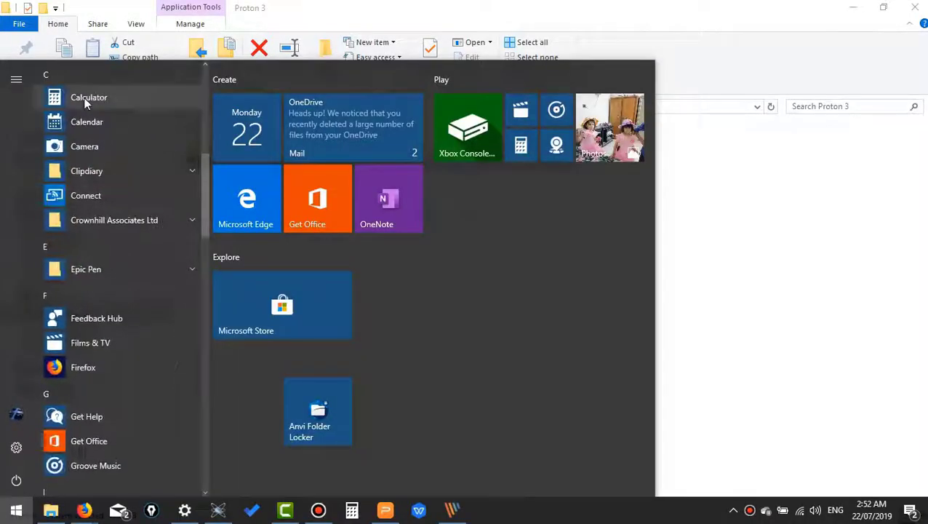
click(91, 221)
click(93, 241)
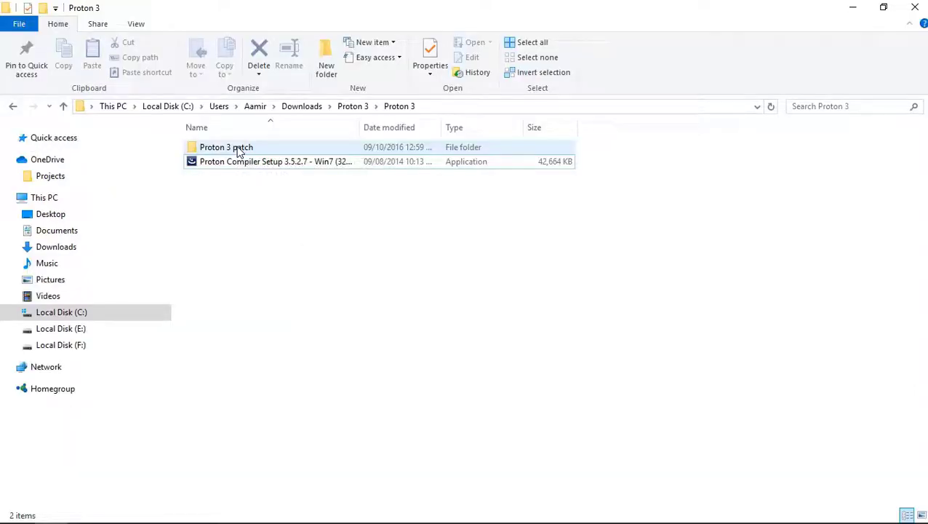
- Copy the ProtonIDE and PrPlus files from the Proton 3 patch folder
click(239, 151)
double_click(240, 150)
click(232, 146)
drag(276, 216, 216, 150)
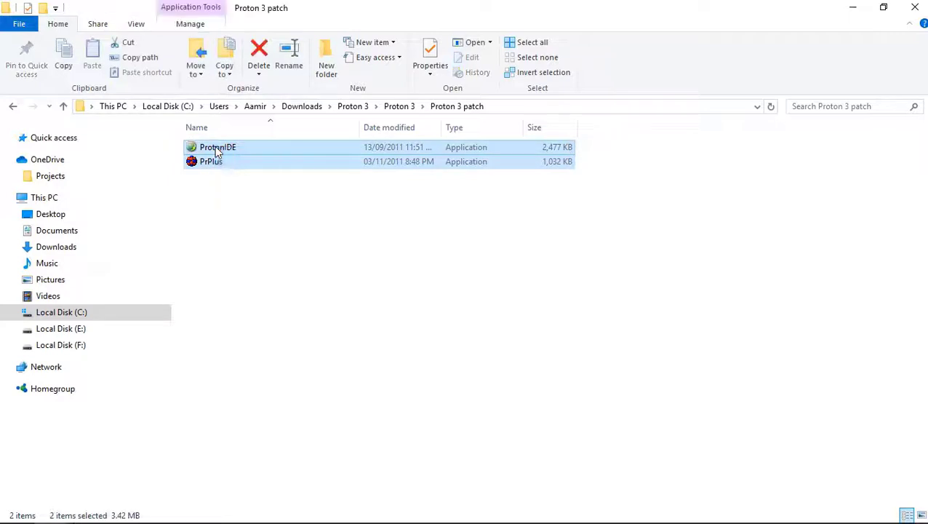
right_click(216, 150)
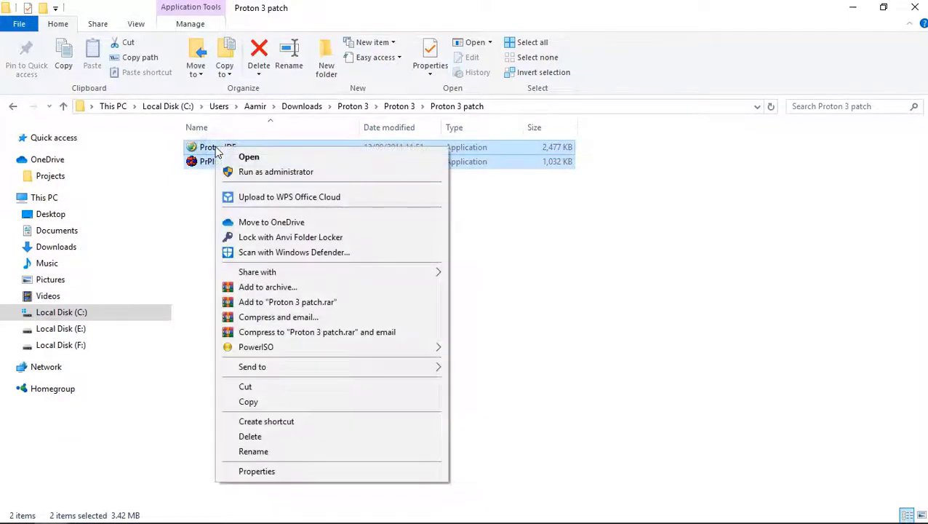
click(266, 400)
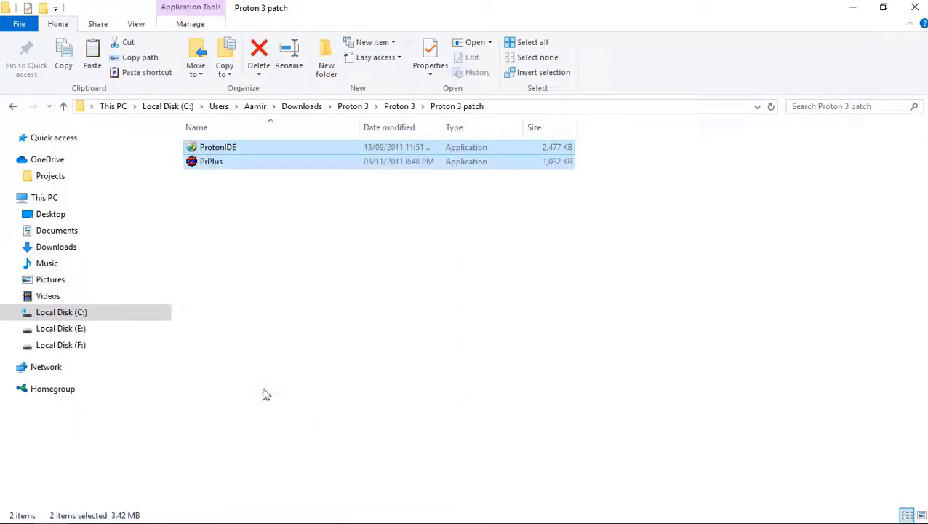
- Open the C:\Program Files (x86)\ProtonIDE folder
click(90, 312)
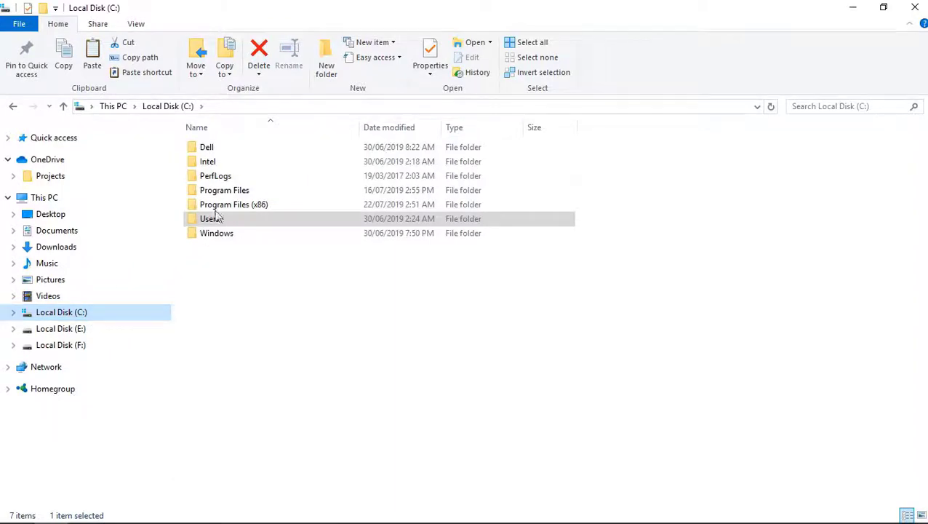
click(251, 204)
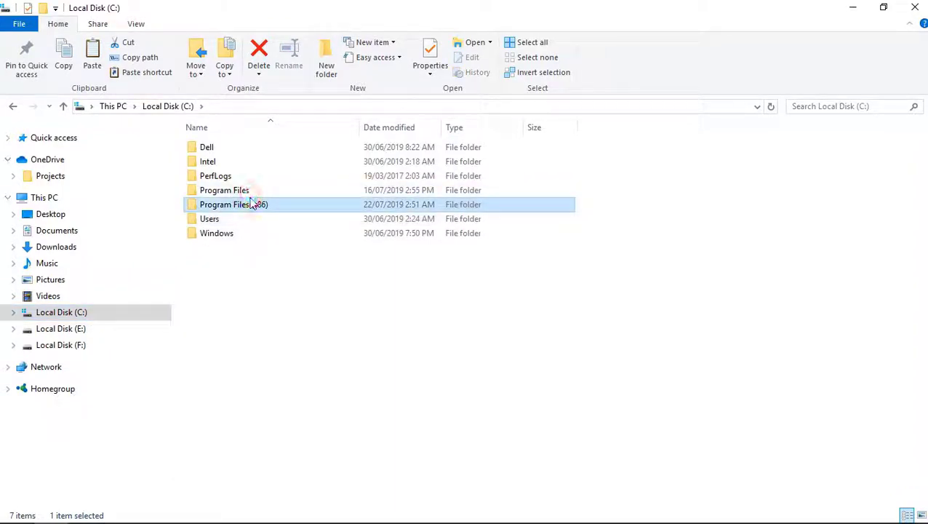
double_click(252, 206)
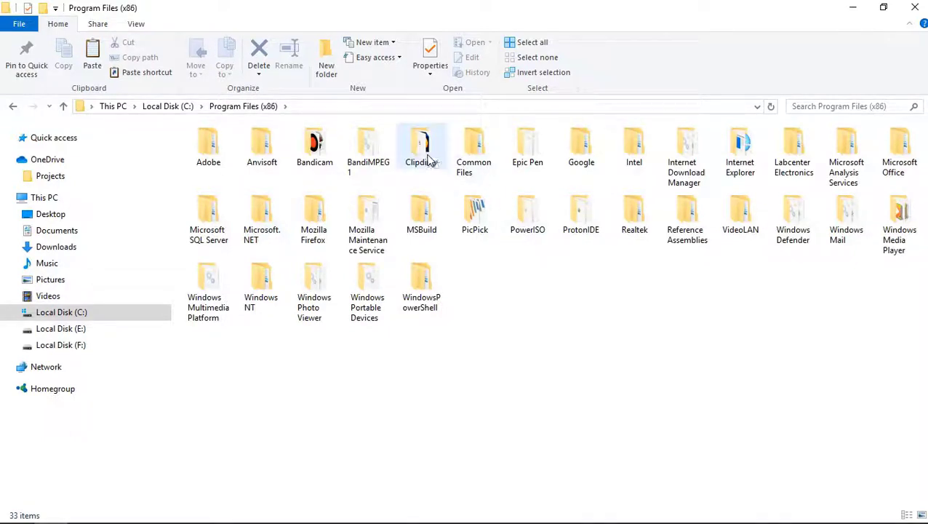
double_click(586, 216)
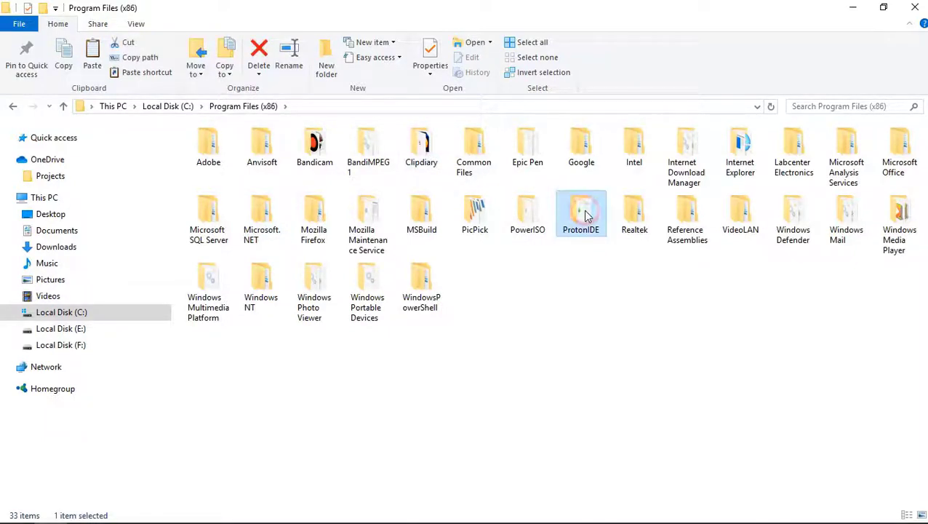
- Paste the patch files into ProtonIDE, replacing ProtonIDE.exe for all items as administrator
right_click(346, 342)
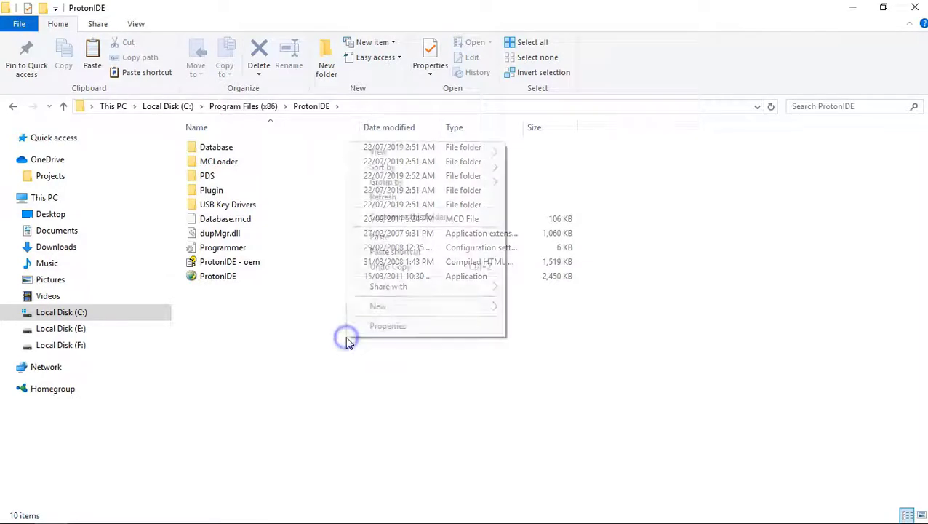
click(375, 237)
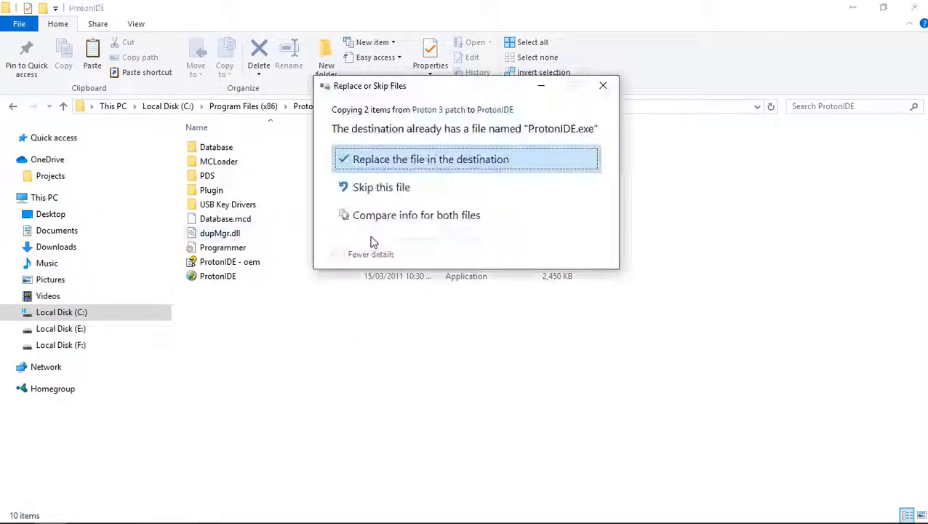
click(388, 164)
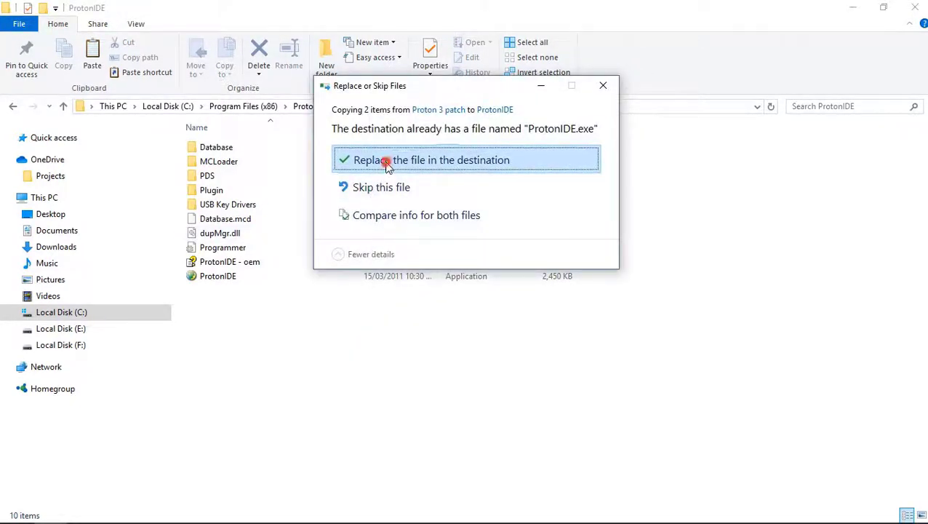
click(336, 182)
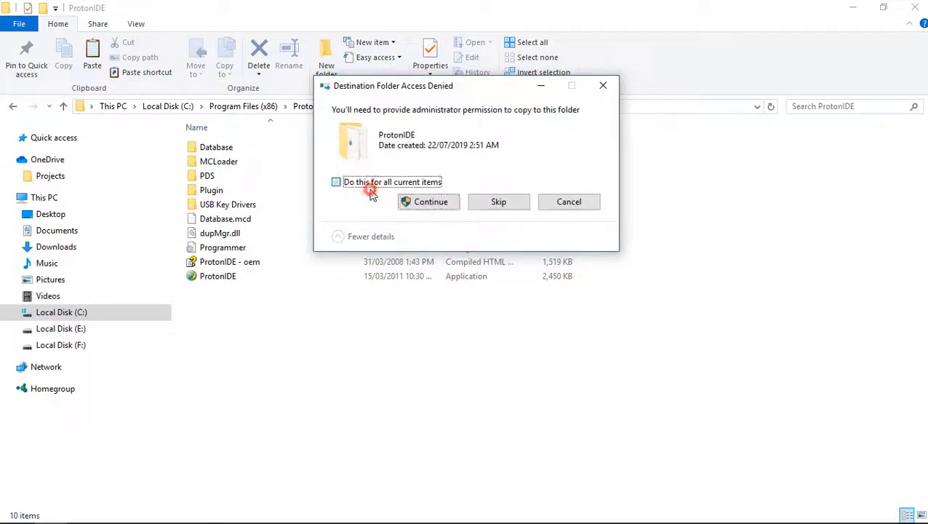
click(423, 203)
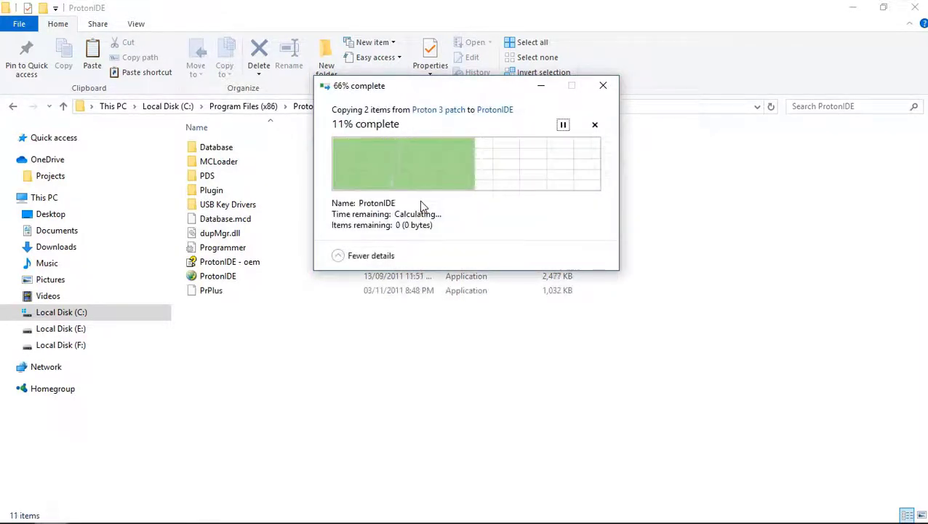
click(213, 292)
right_click(214, 292)
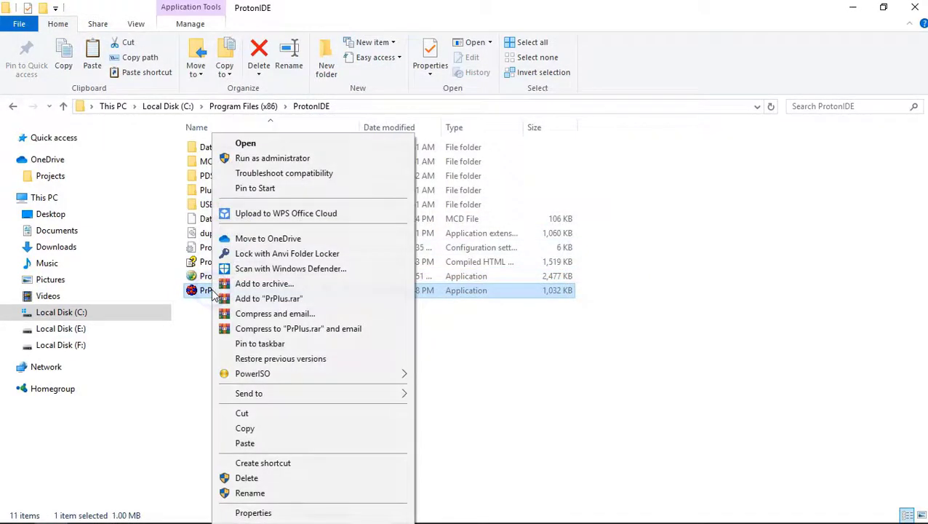
- Move the patched PrPlus into PDS, replacing the old PrPlus.exe, then compile oneLED.bas in Proton IDE
click(255, 413)
double_click(215, 180)
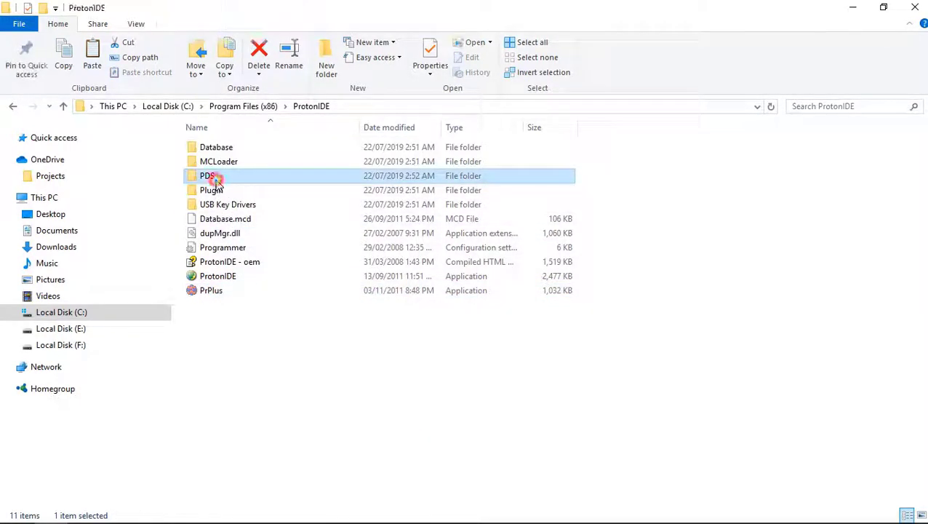
right_click(236, 320)
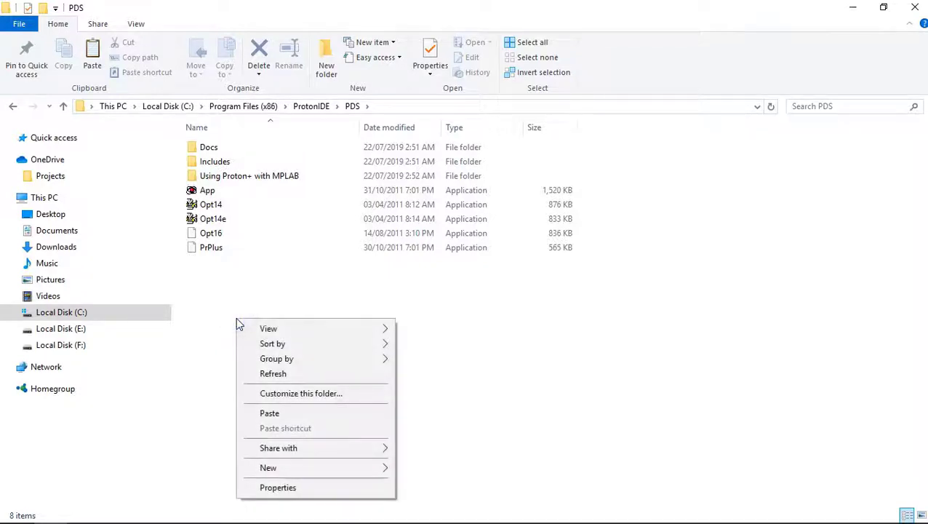
click(275, 414)
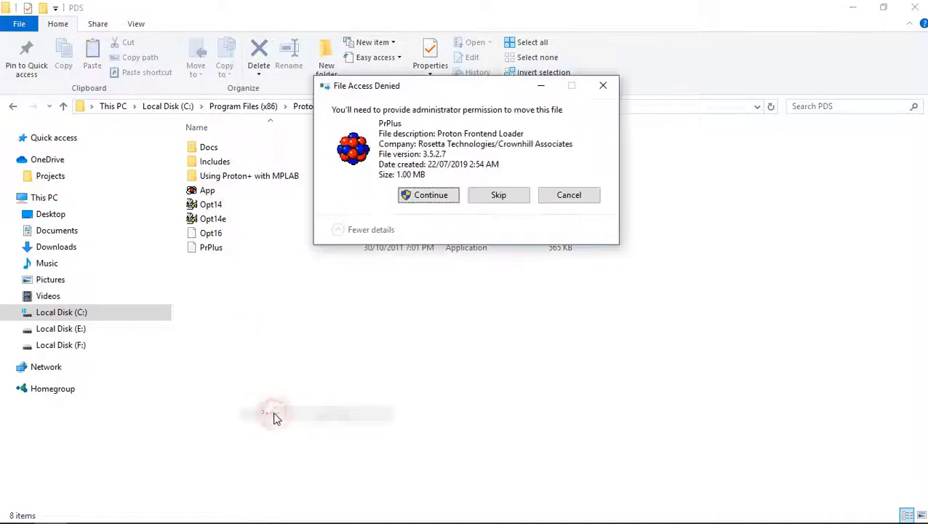
click(420, 198)
click(378, 163)
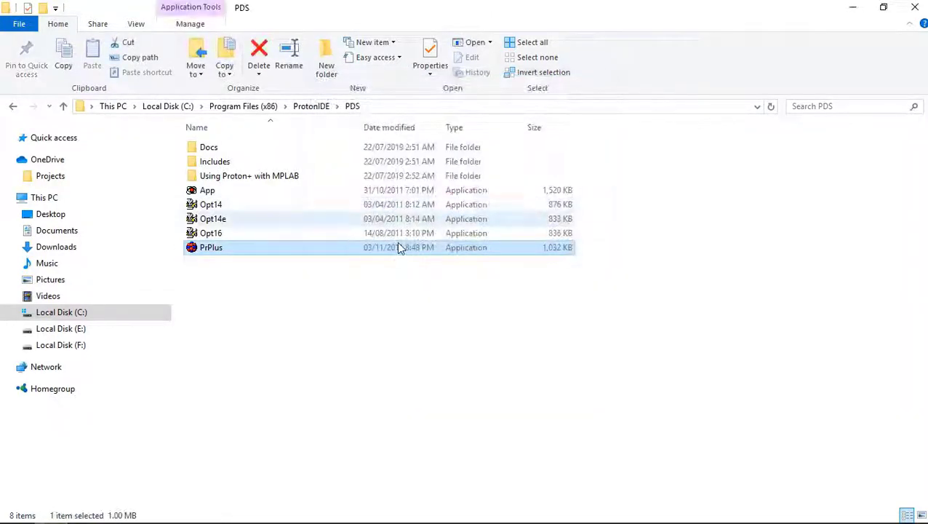
click(389, 317)
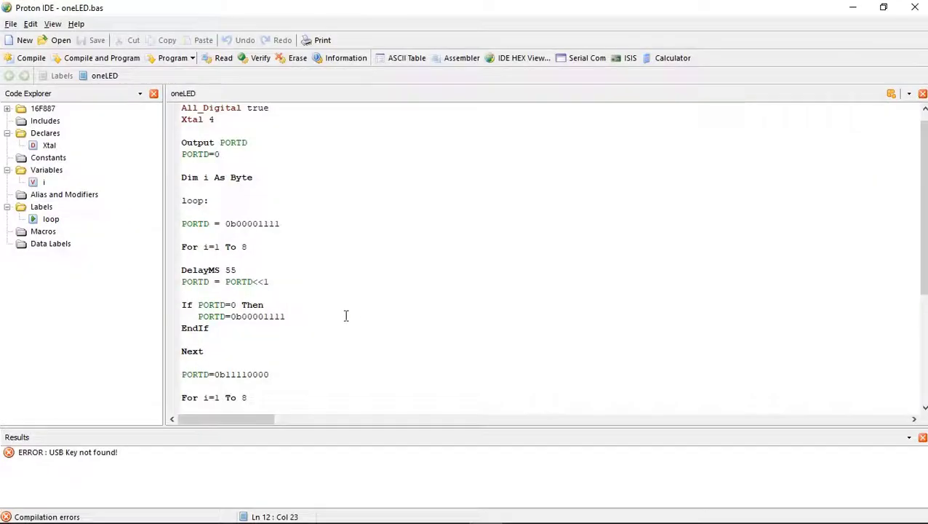
click(32, 58)
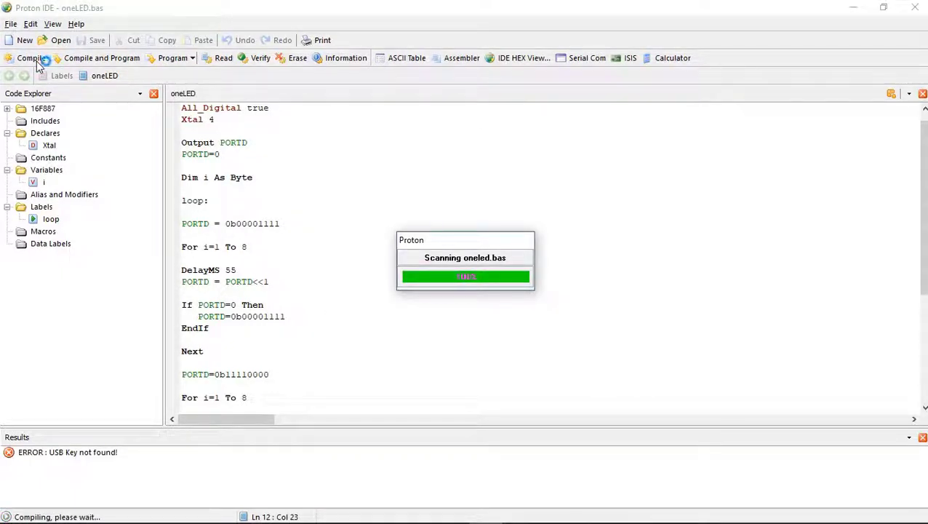